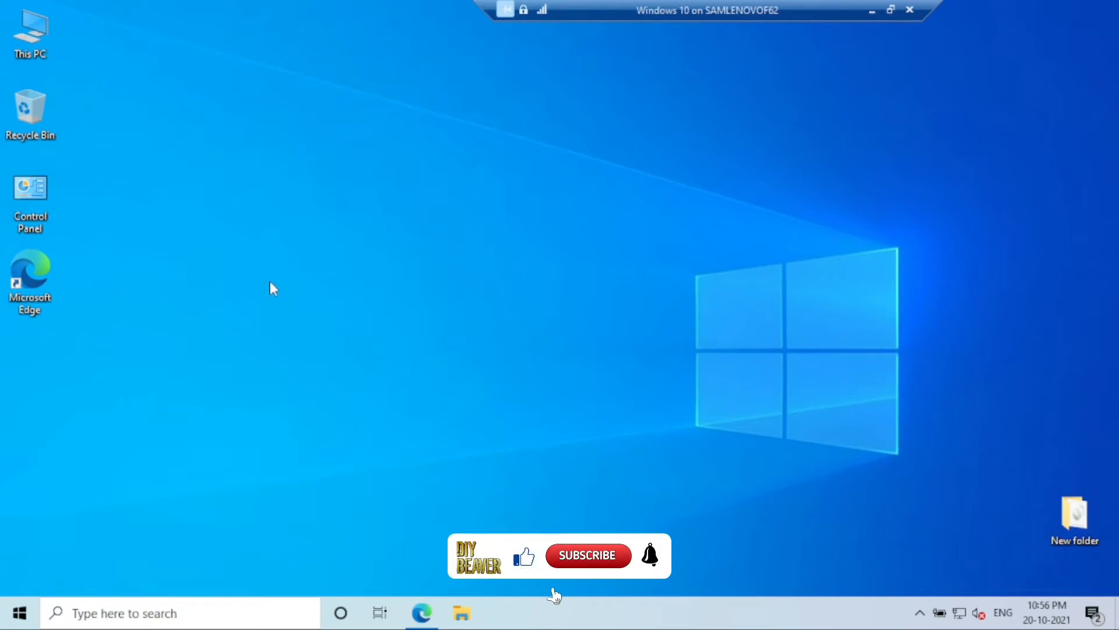
Step: Check the installed Windows version and build with winver, and close the version window
key(super+r)
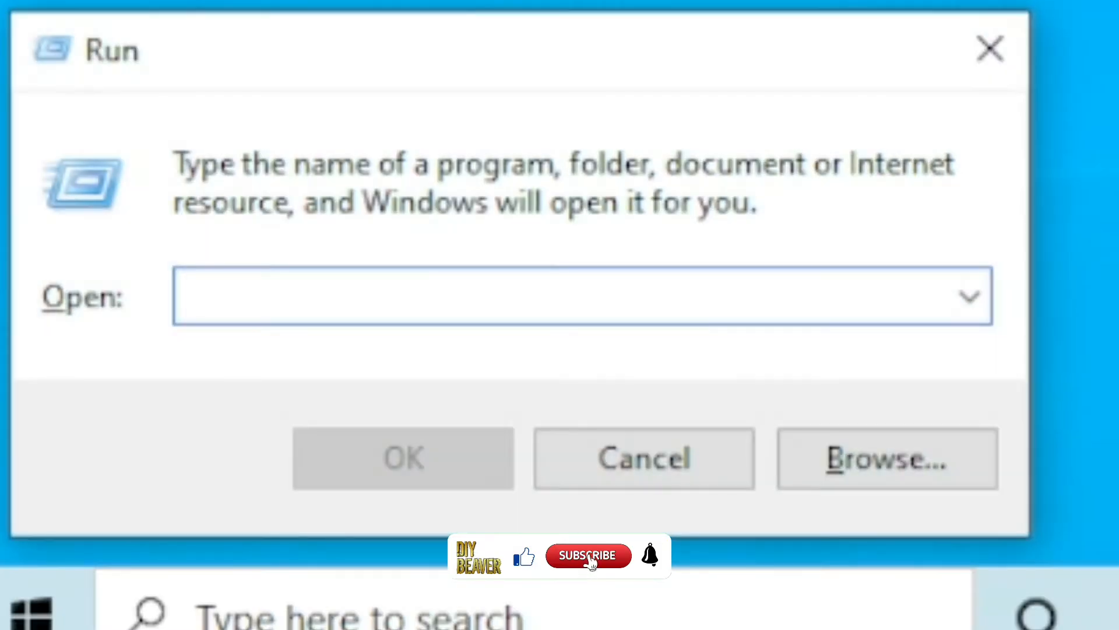
text(winver)
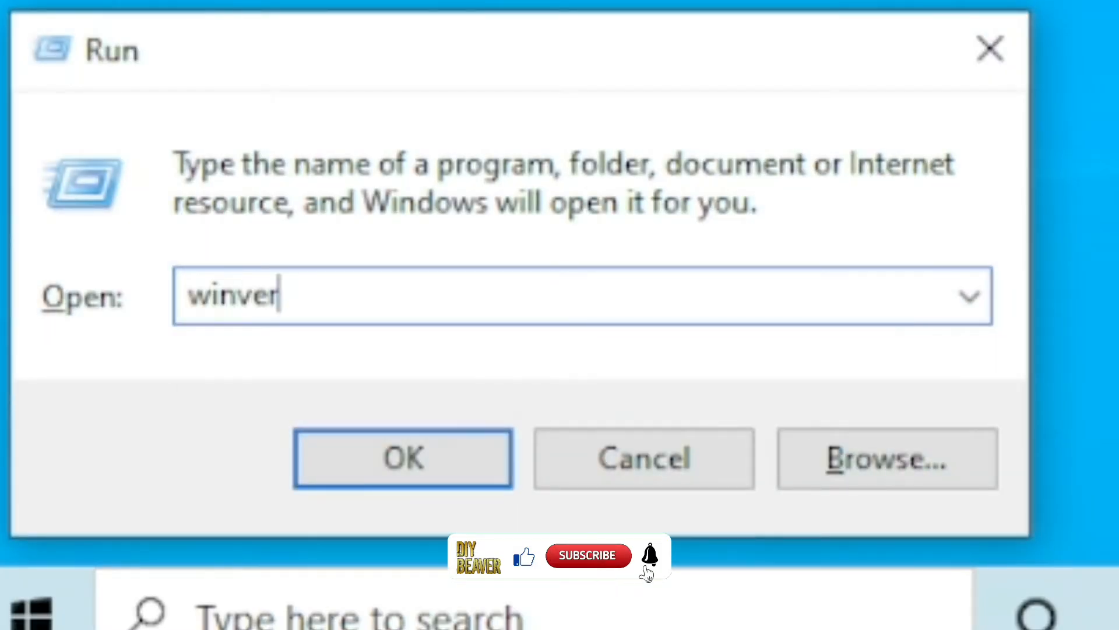
key(Return)
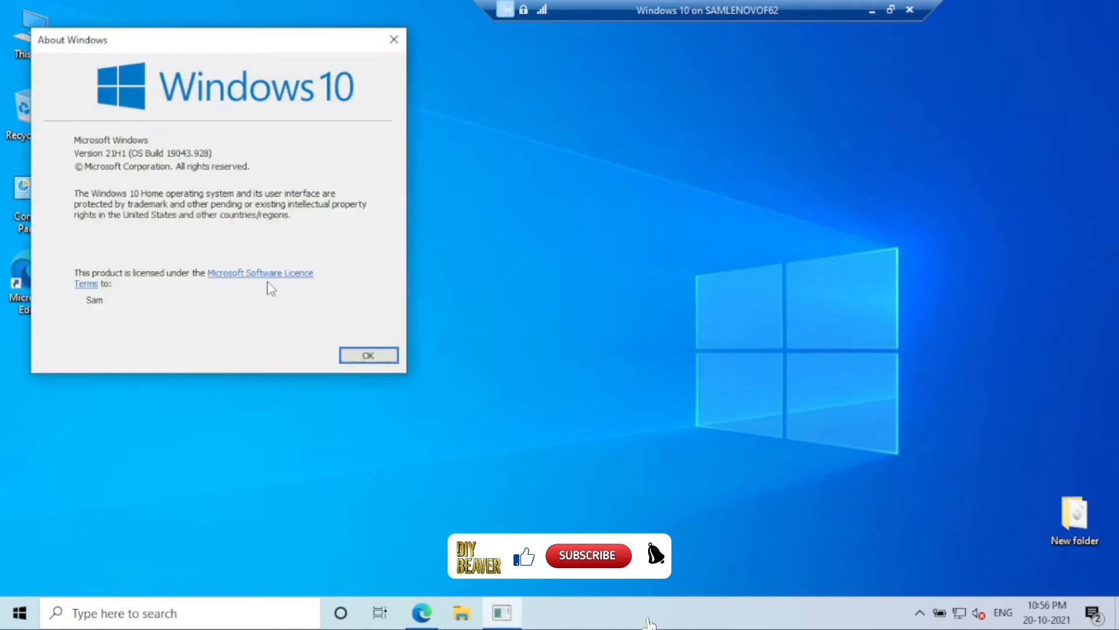
drag(200, 45, 578, 118)
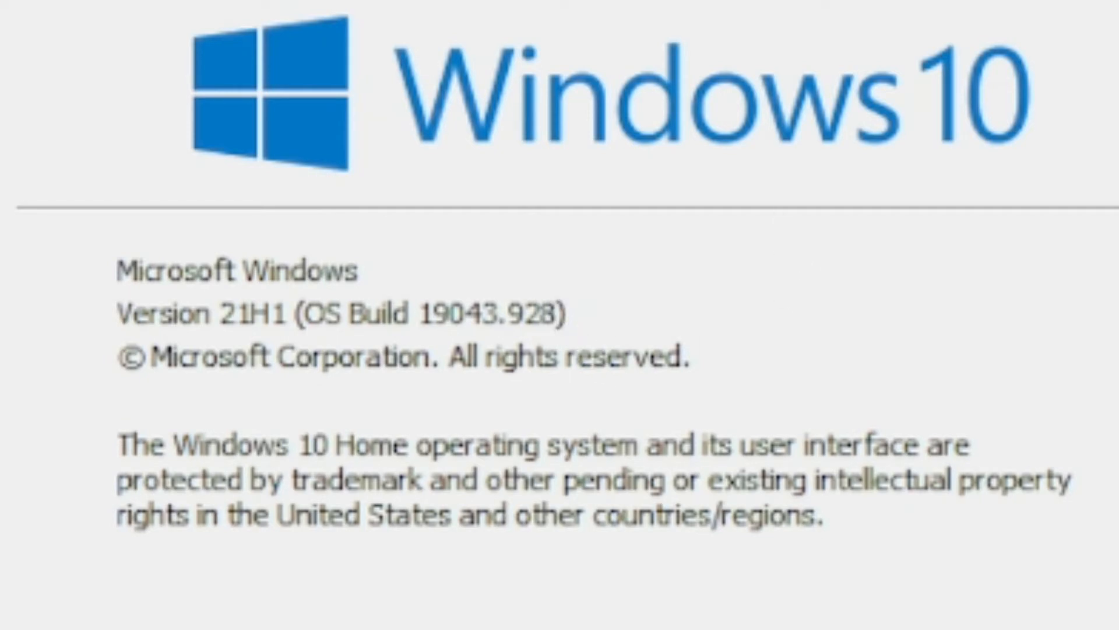
click(678, 428)
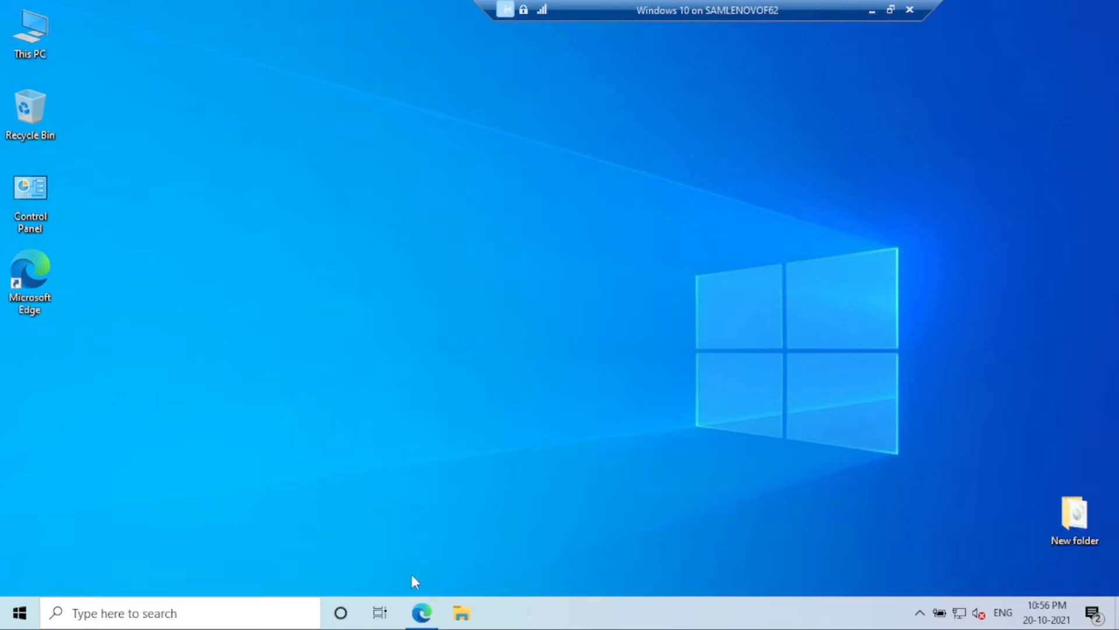
Step: Switch to Microsoft Edge and download the PC Health Check app from the compatibility section of the Windows 11 upgrade page
mouse_move(424, 616)
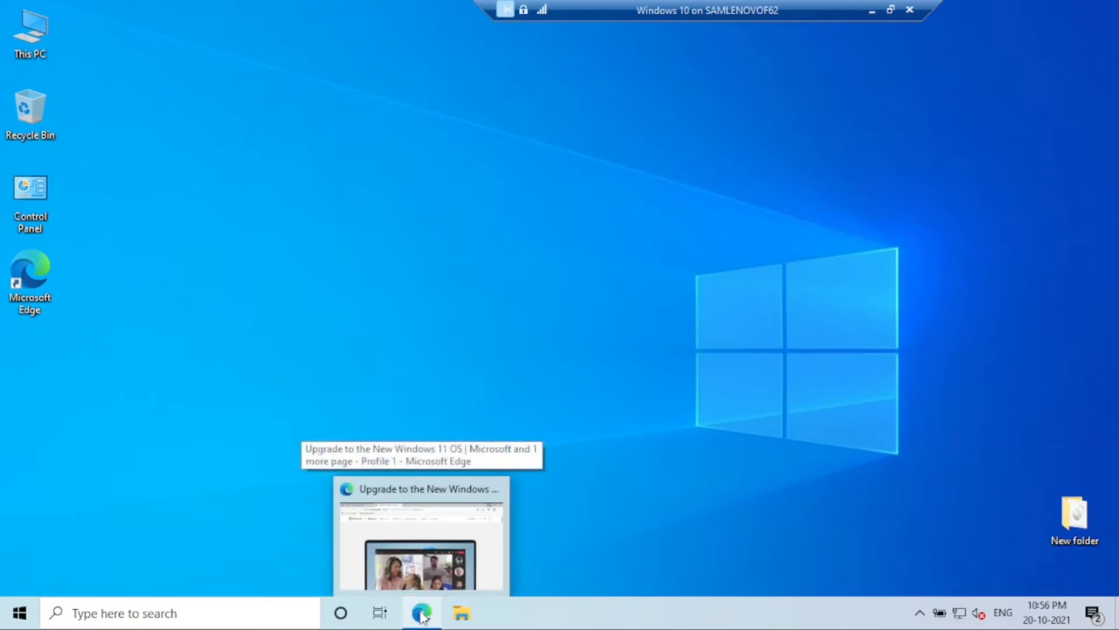
click(421, 615)
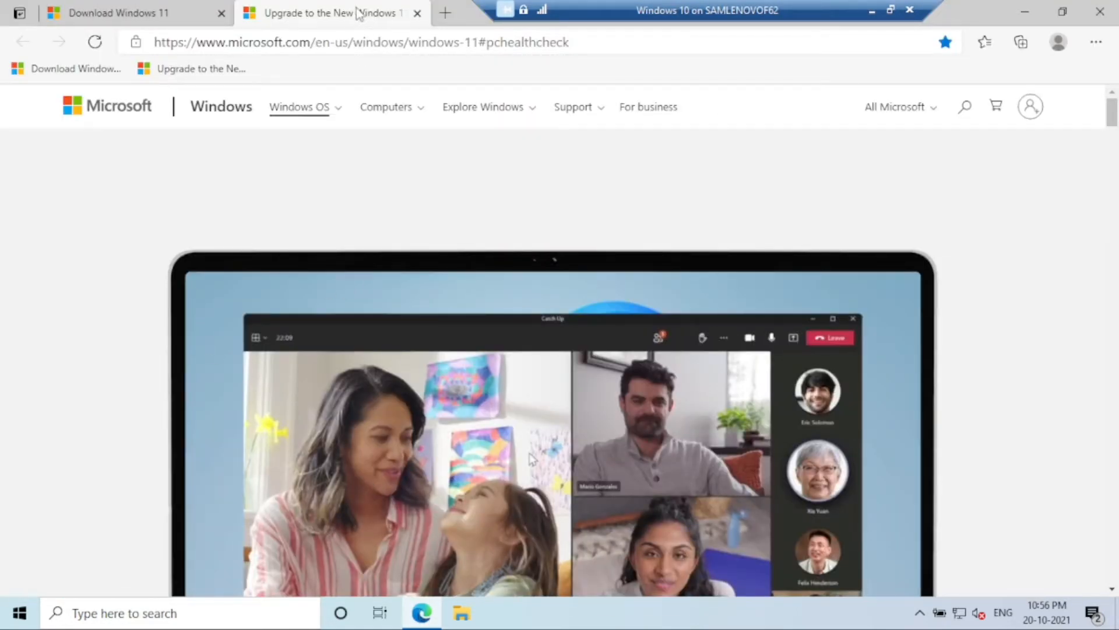
drag(600, 42, 152, 44)
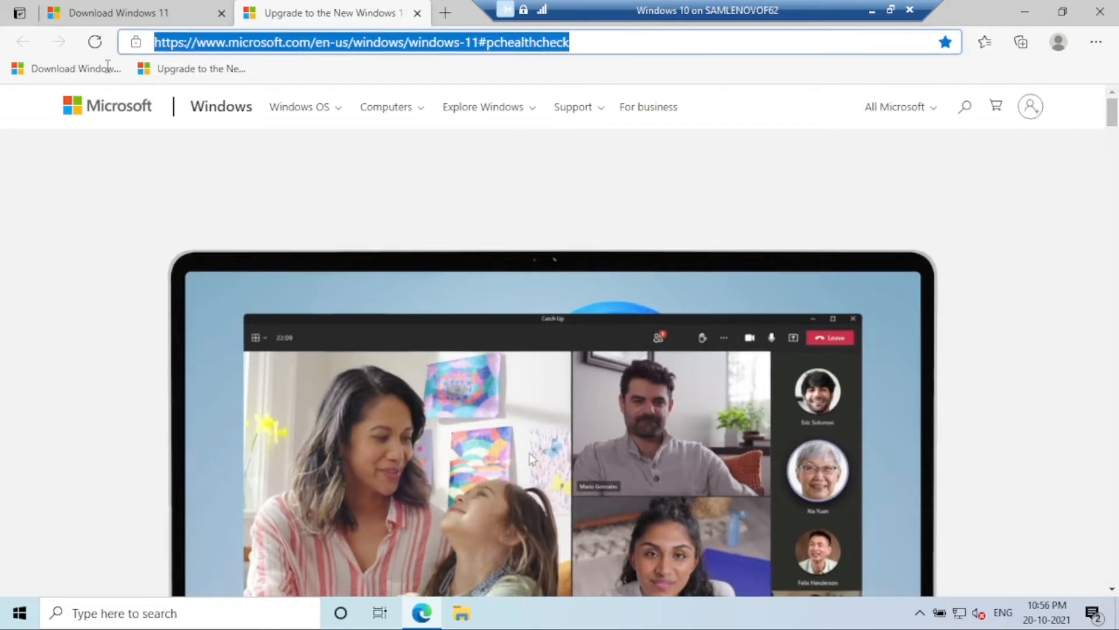
click(604, 40)
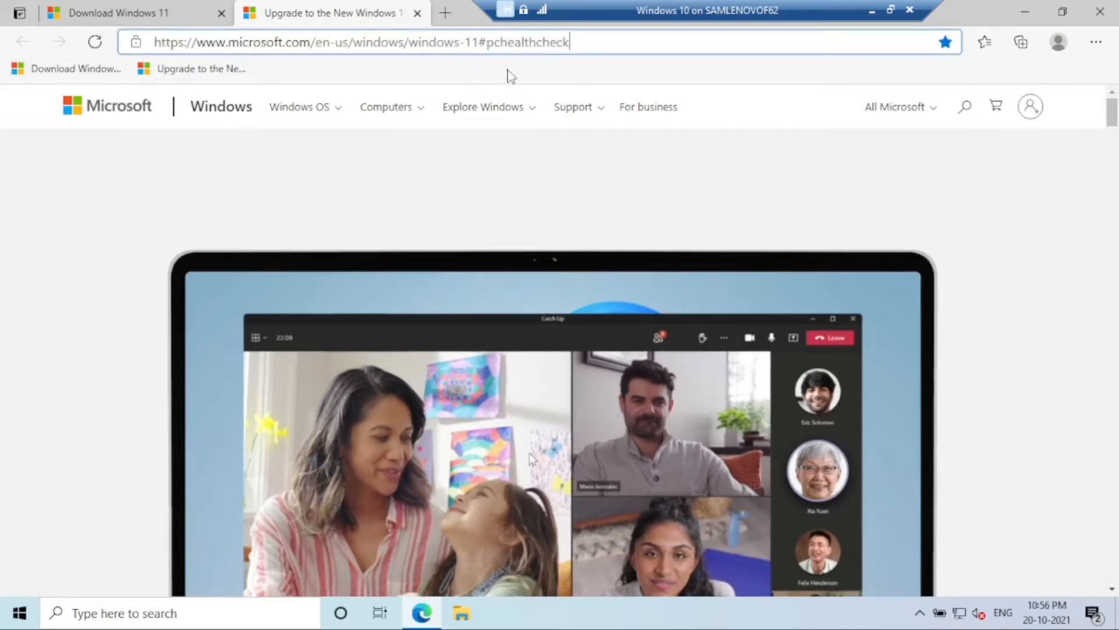
scroll(507, 300, down, 15)
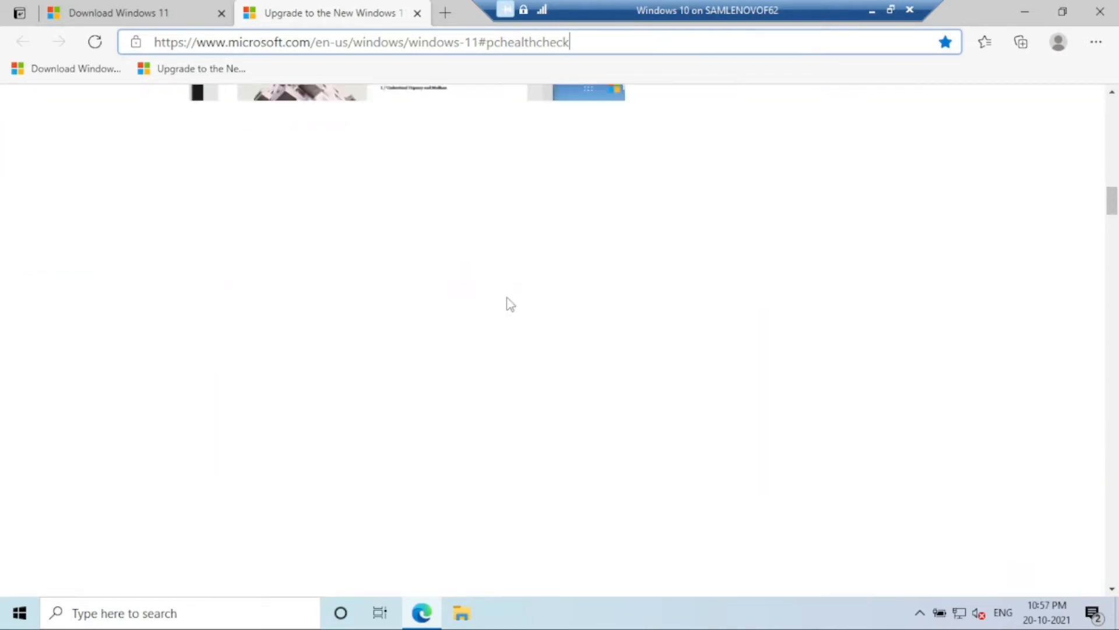
scroll(507, 303, down, 20)
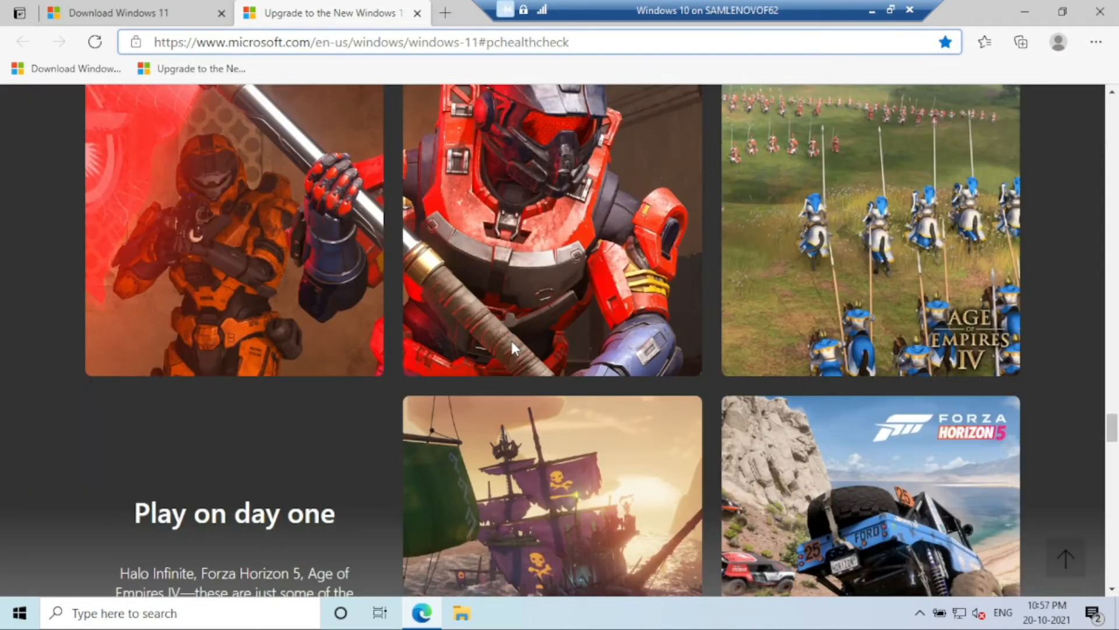
scroll(513, 347, down, 10)
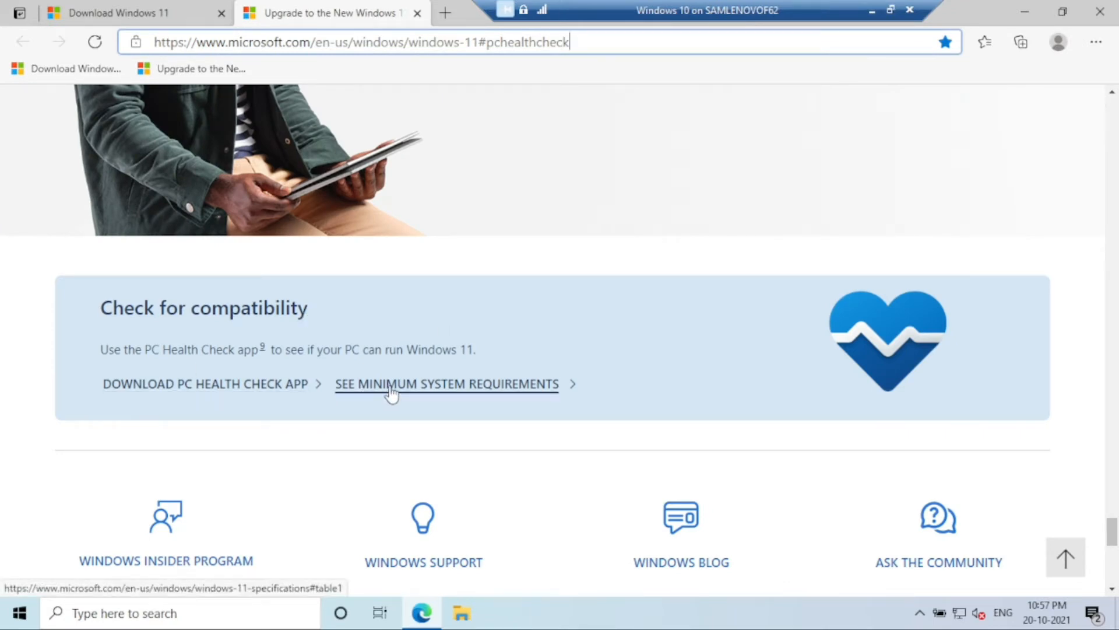
click(228, 394)
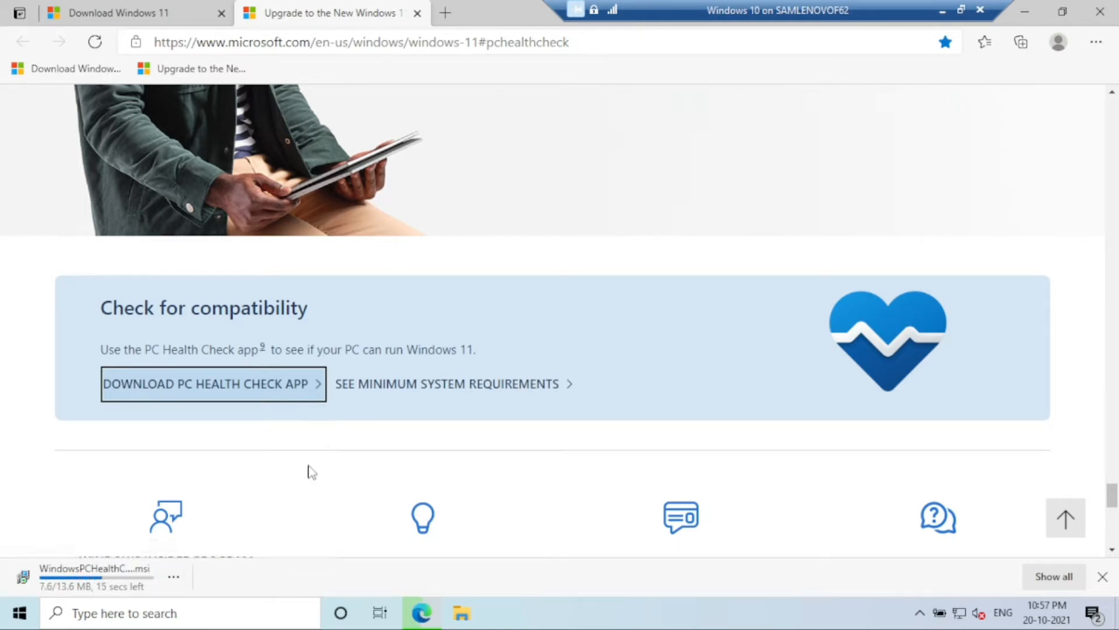
Step: Open the Windows 11 minimum system requirements and review the processor, RAM, storage, firmware, TPM, graphics and display entries
click(368, 387)
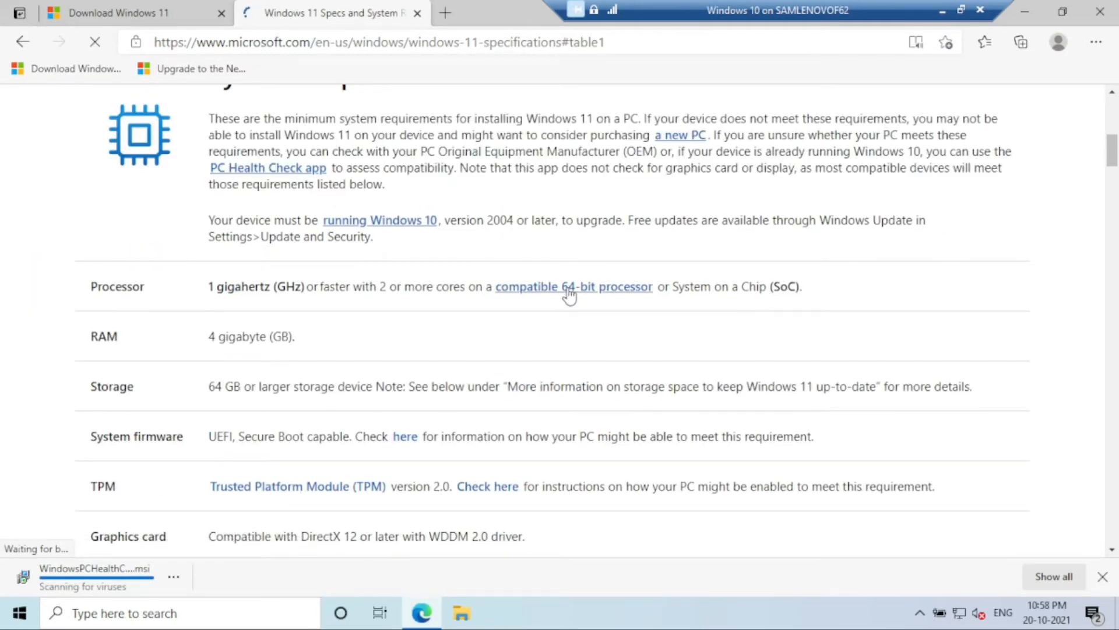
scroll(206, 297, down, 2)
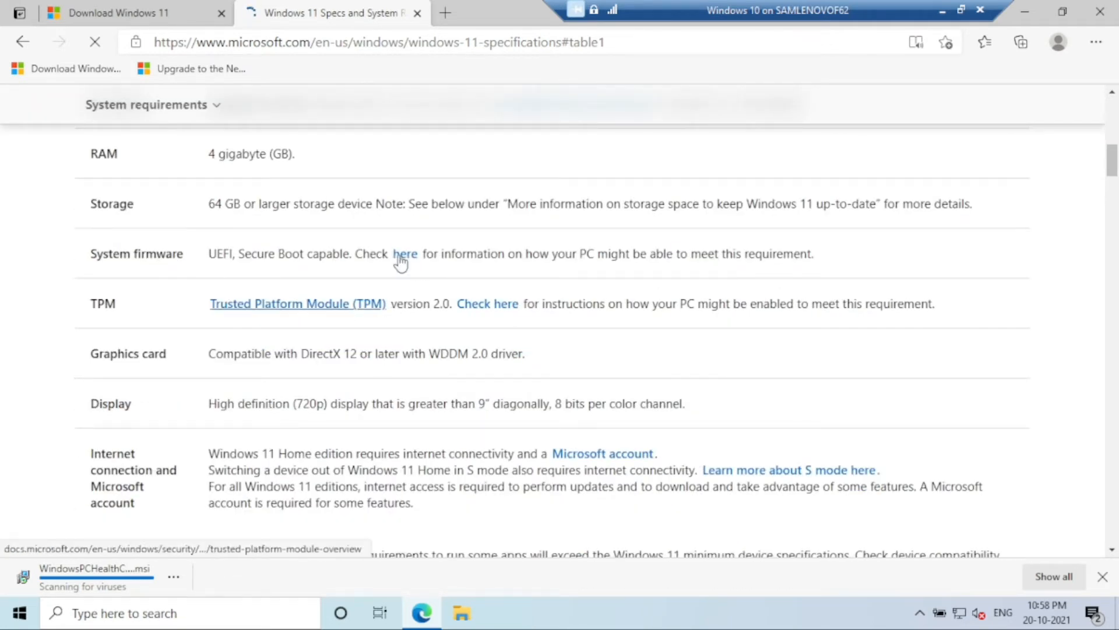
scroll(399, 257, up, 2)
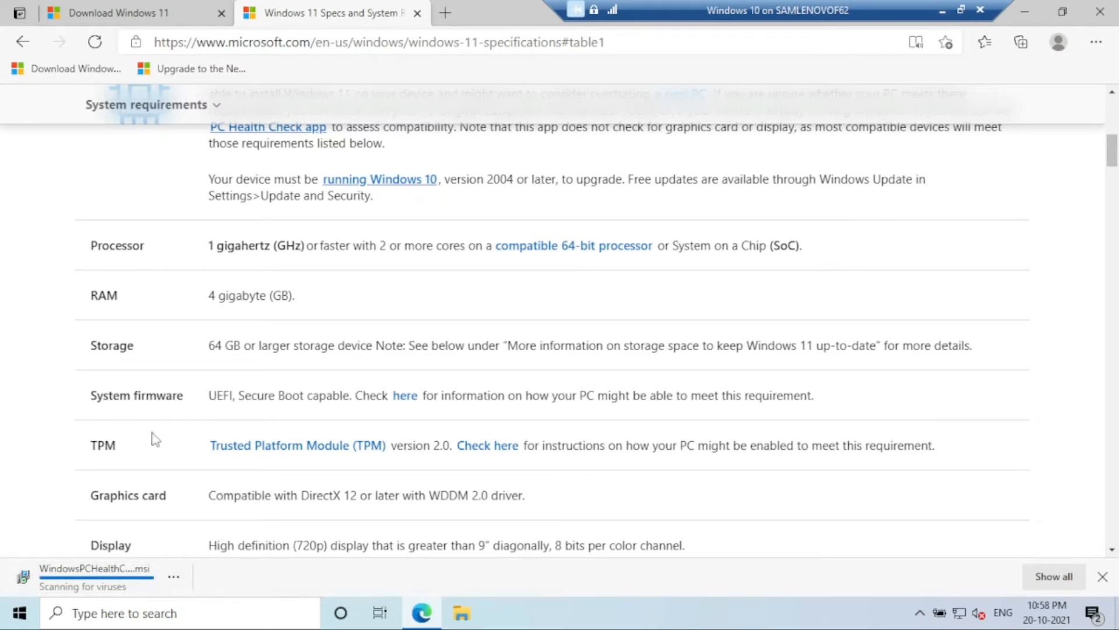
scroll(153, 439, up, 2)
scroll(153, 438, down, 4)
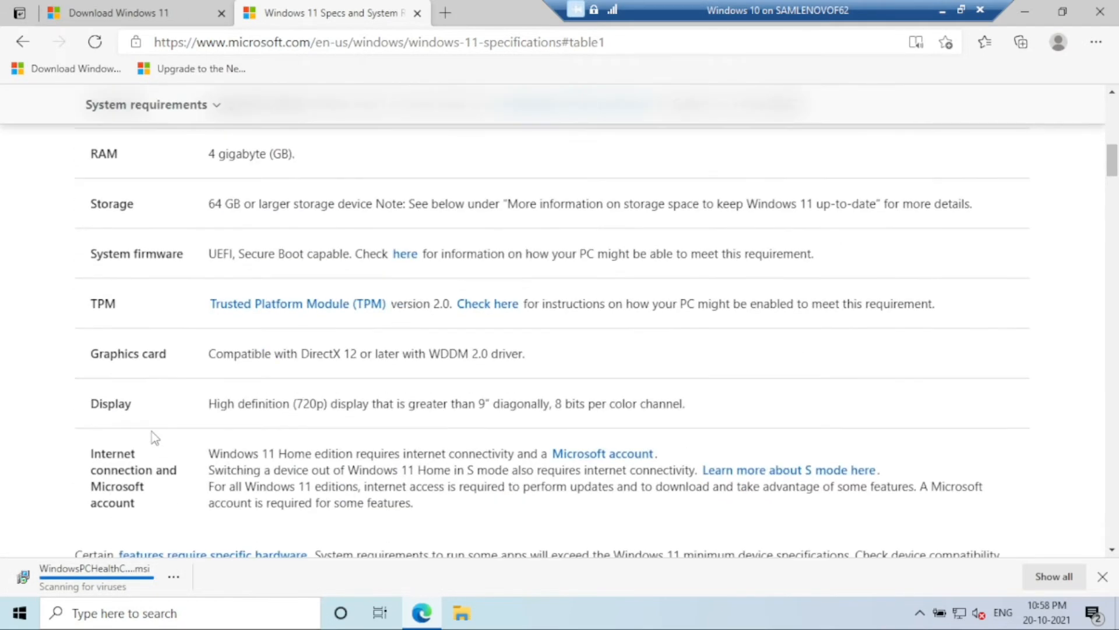
scroll(153, 431, up, 2)
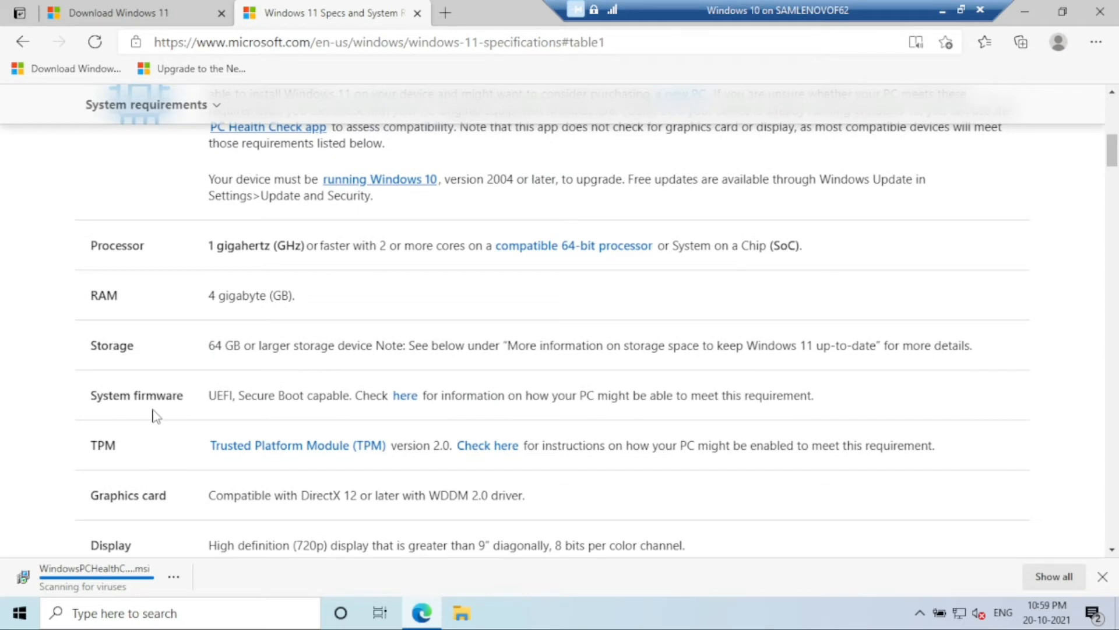
Step: Install PC Health Check from the downloaded installer, accepting the license terms, with a desktop shortcut and launch on completion
click(173, 579)
click(208, 382)
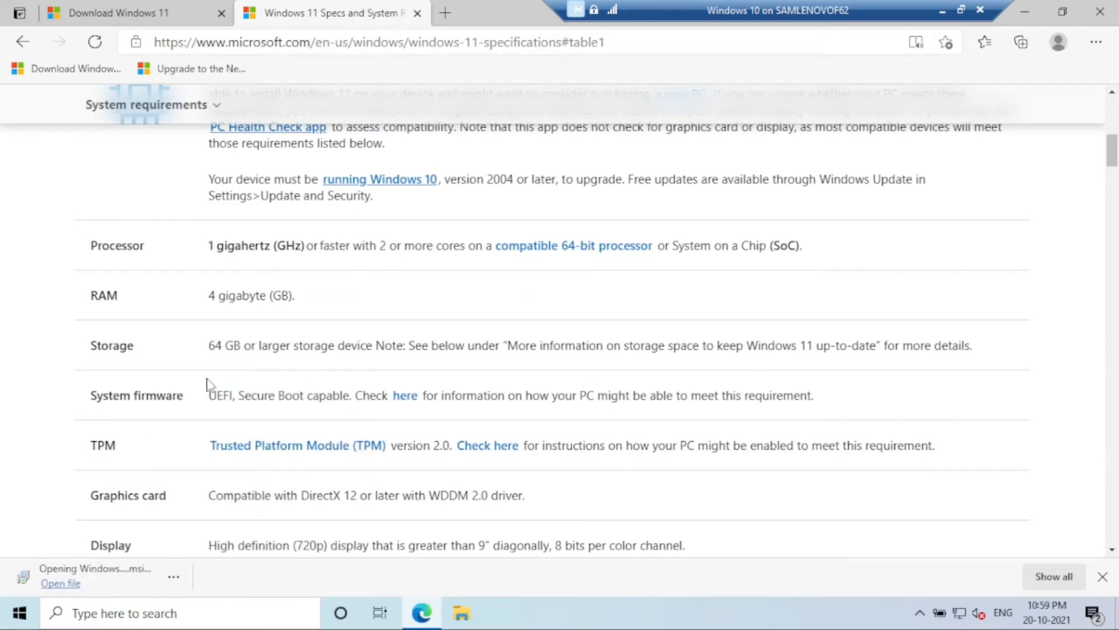
click(1025, 11)
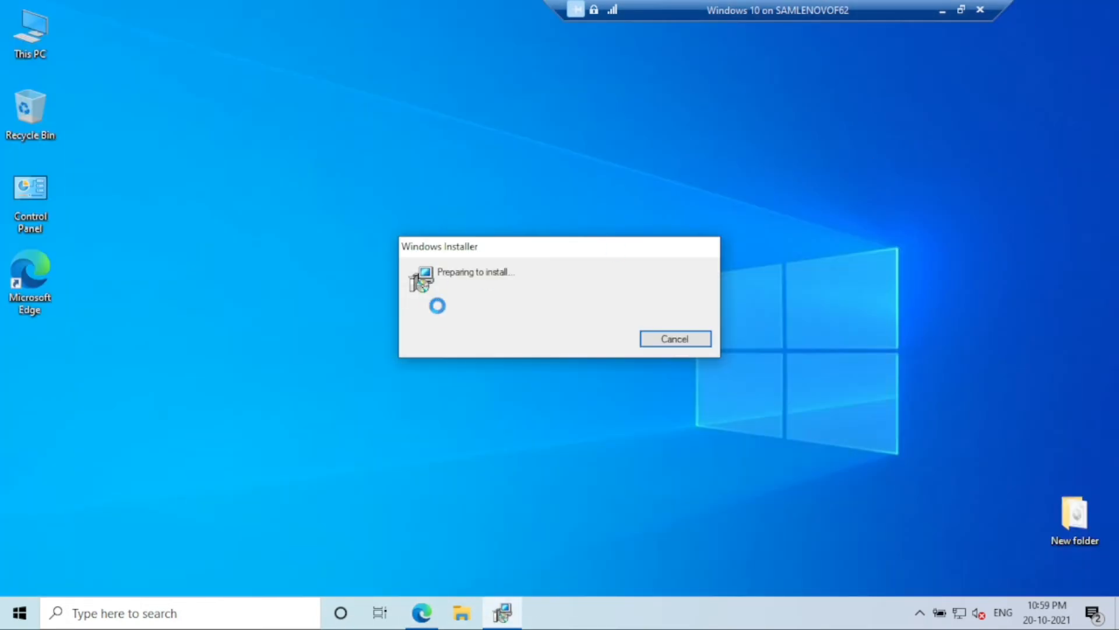
click(523, 396)
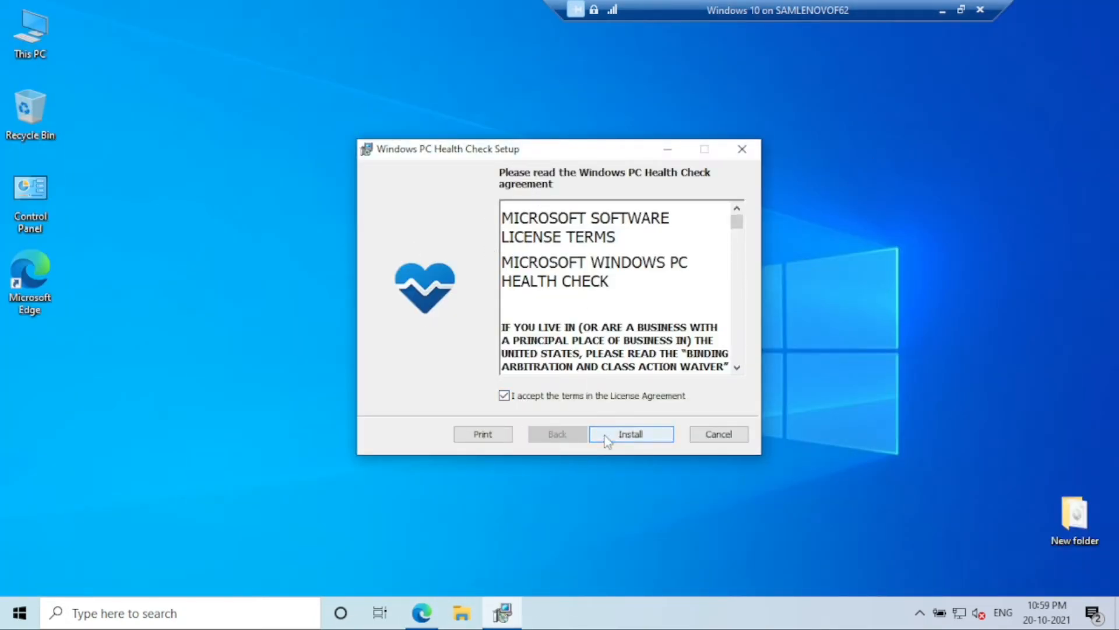
click(640, 435)
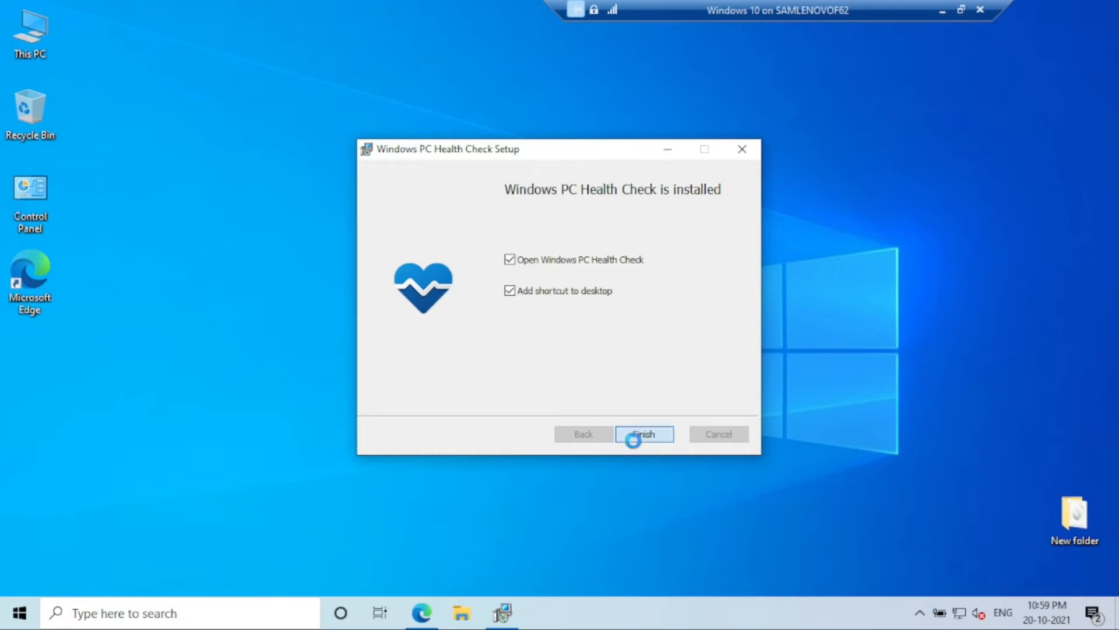
click(635, 434)
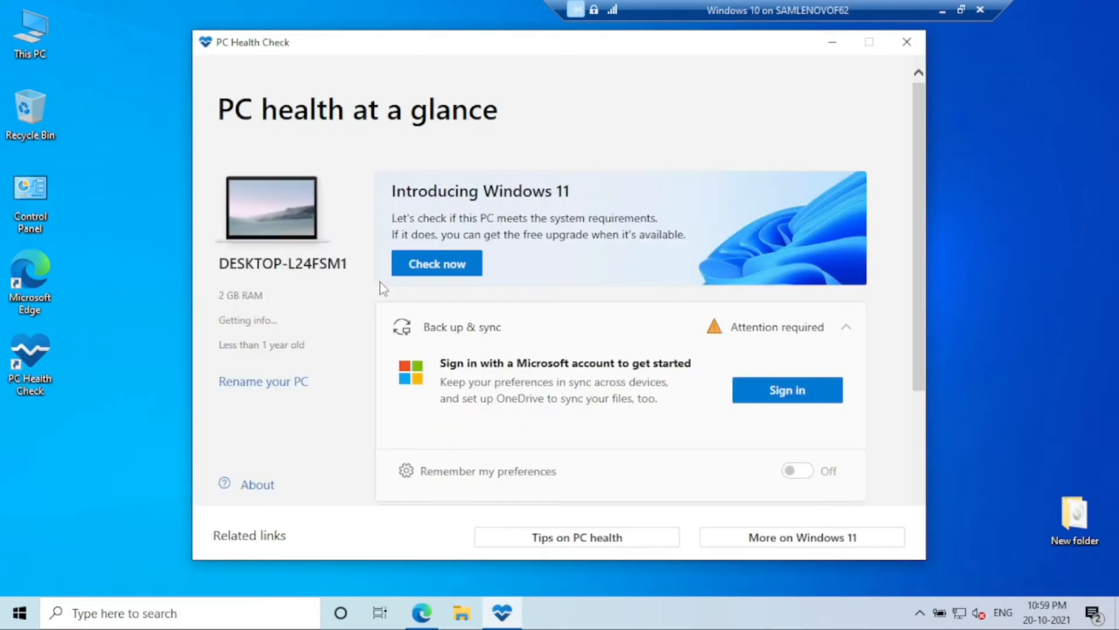
Step: Run the Windows 11 compatibility check in PC Health Check, and close the results and the app
click(429, 271)
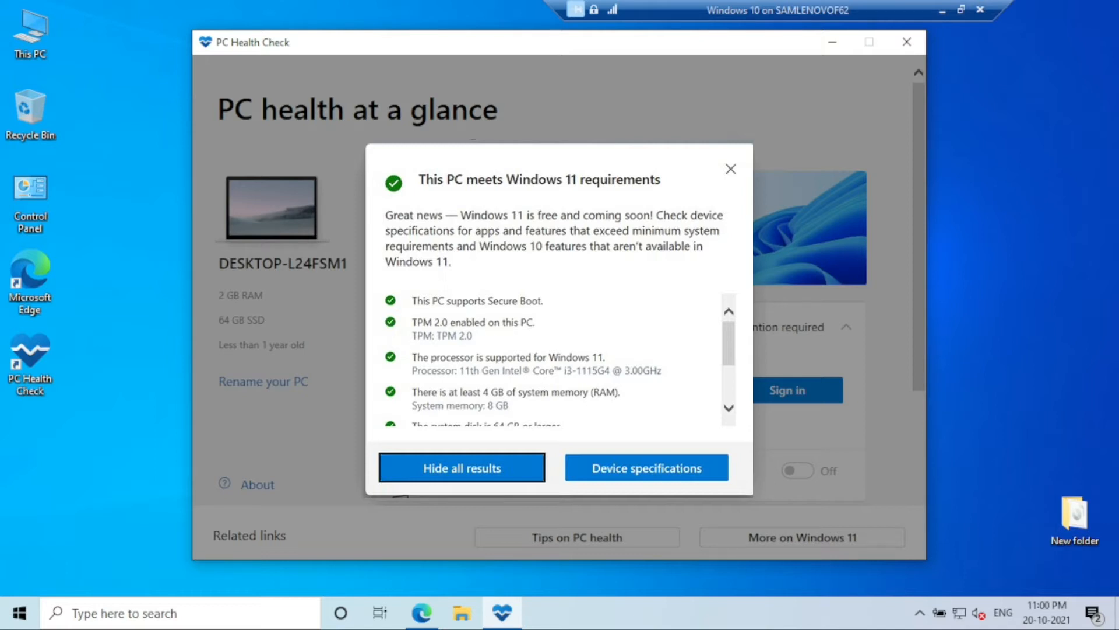
key(Escape)
click(907, 41)
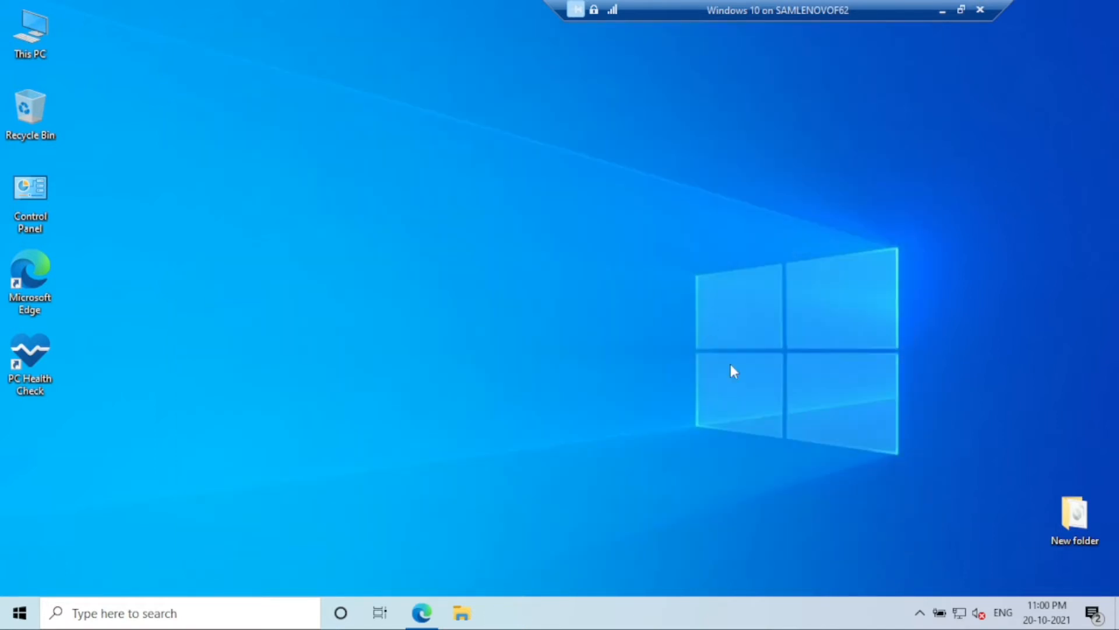
Step: On the Download Windows 11 page in Microsoft Edge, choose Windows 11 as the disk image (ISO) and submit the selection
click(422, 613)
click(93, 14)
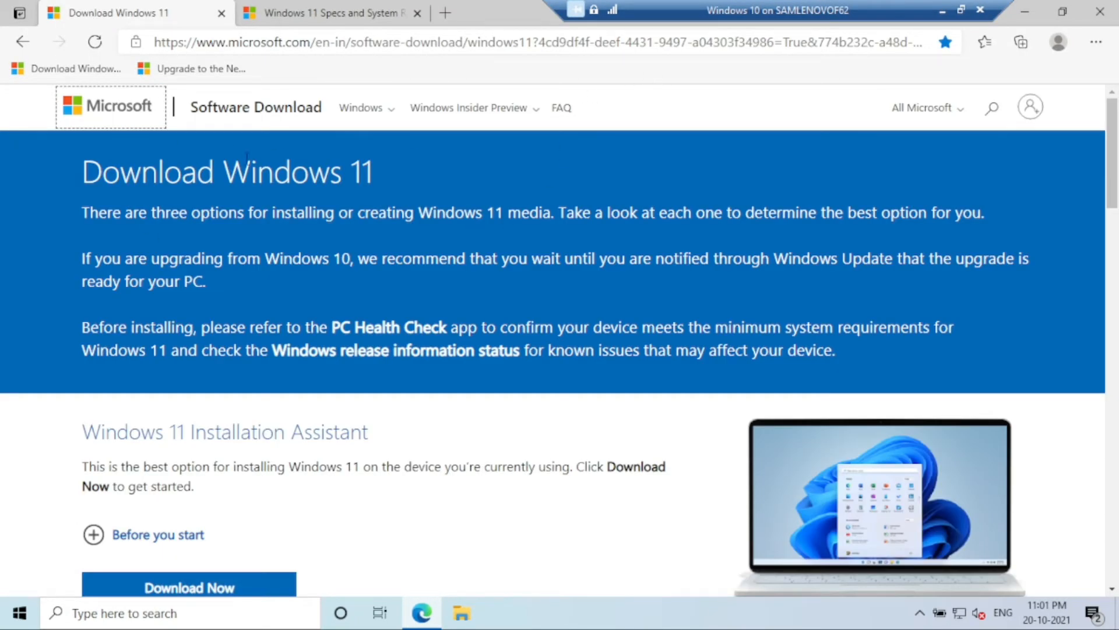
scroll(287, 301, down, 5)
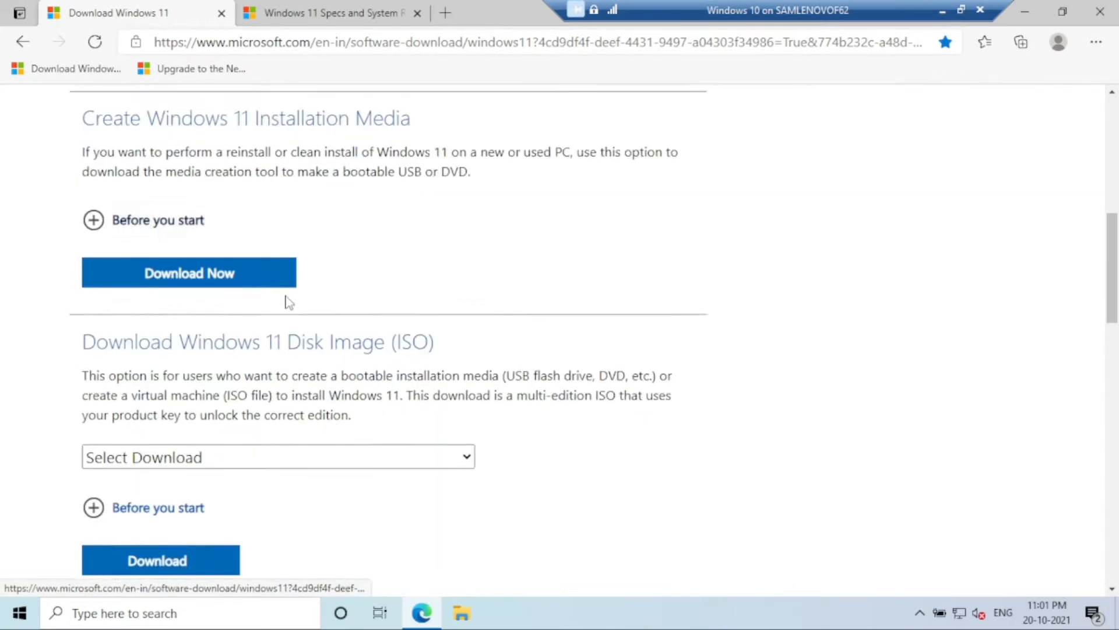
scroll(287, 301, down, 2)
click(435, 306)
click(149, 354)
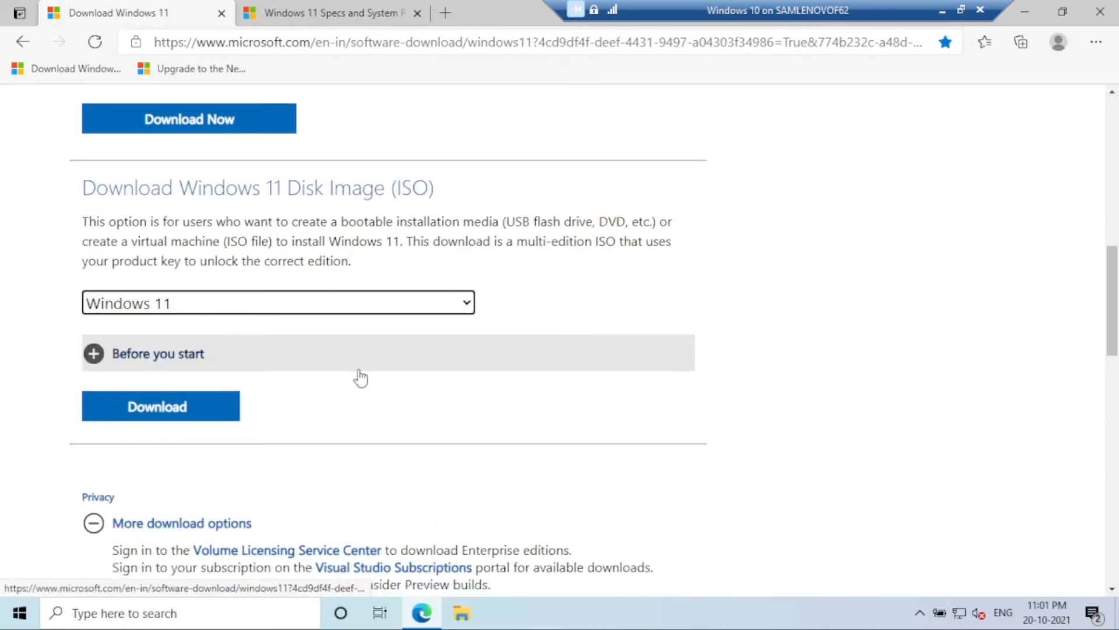
click(157, 408)
Step: Confirm English International as the product language and start the 64-bit Windows 11 download
scroll(363, 400, down, 3)
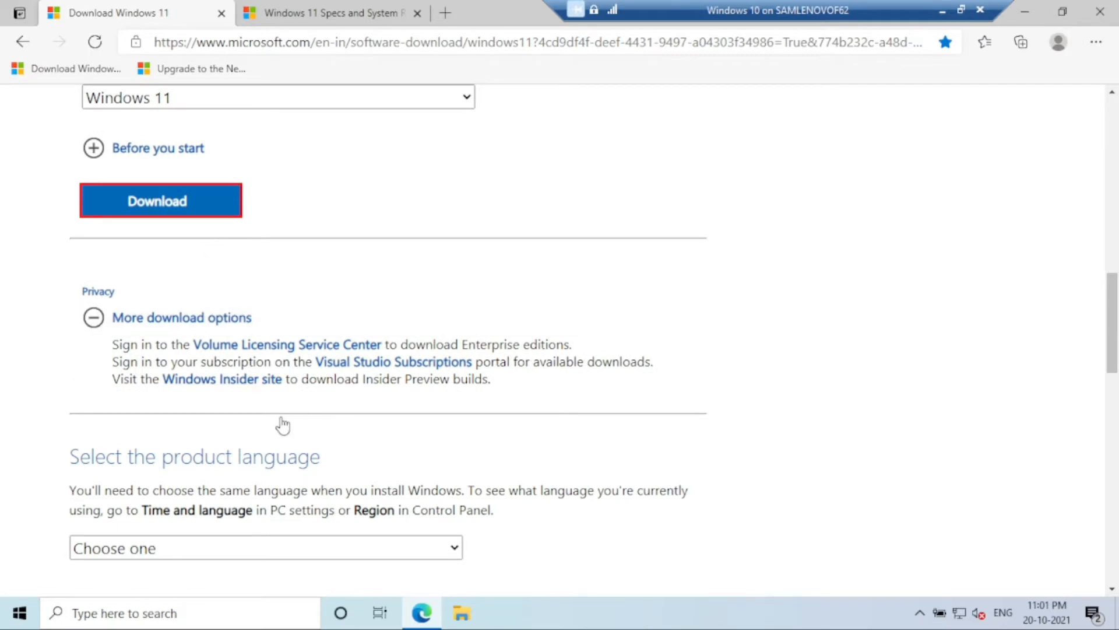
scroll(271, 384, down, 4)
click(282, 240)
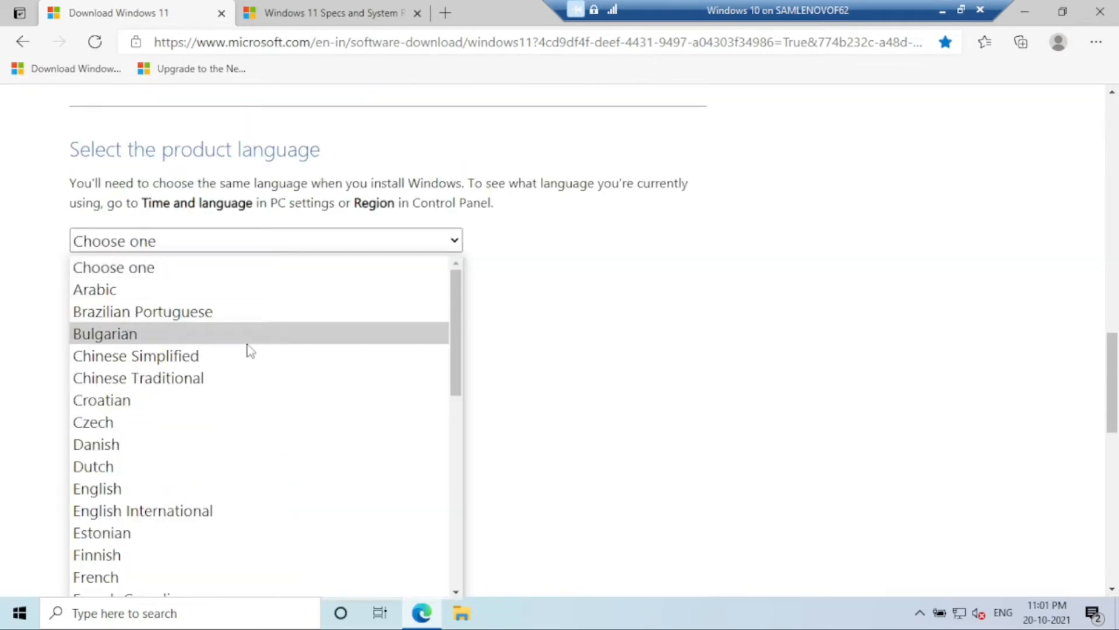
scroll(175, 373, down, 2)
click(153, 405)
click(134, 327)
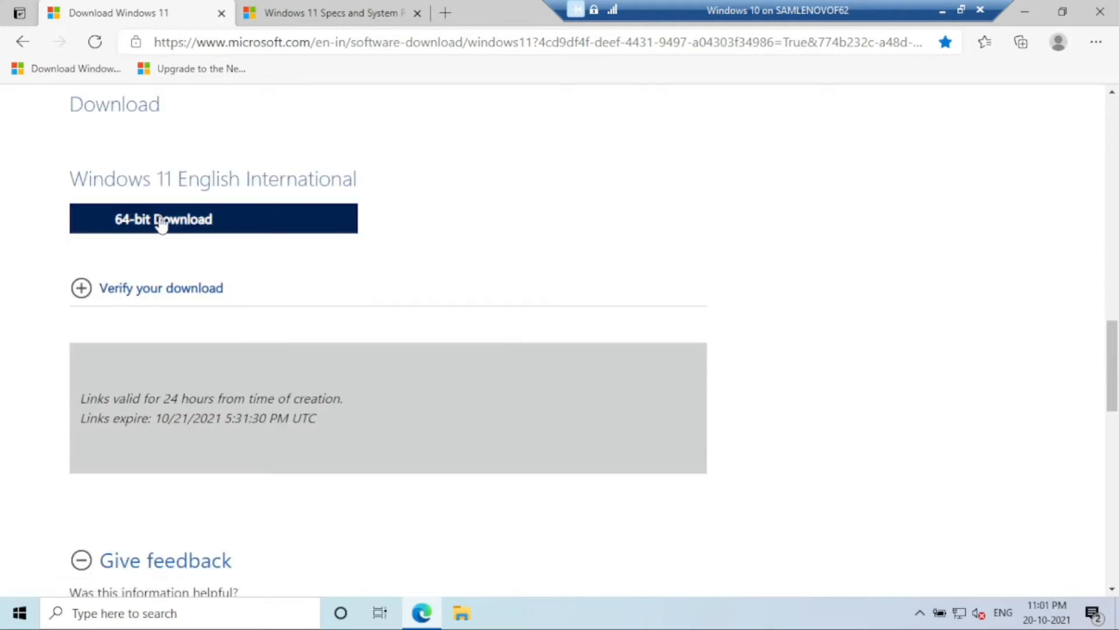
click(196, 225)
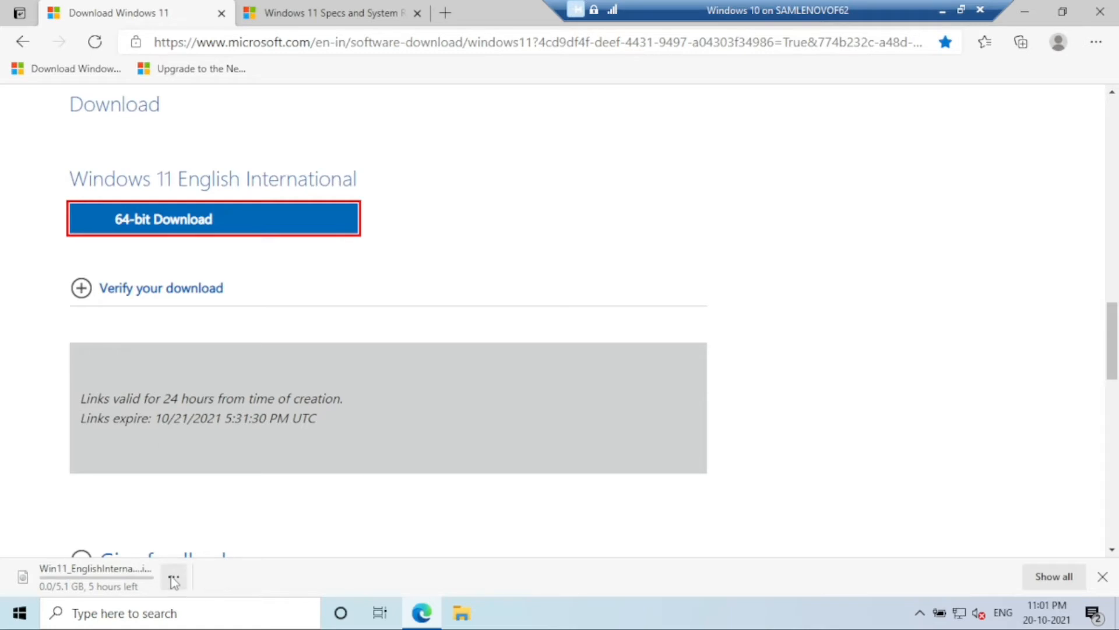
Step: Pause the running Windows 11 ISO download
click(173, 581)
click(201, 463)
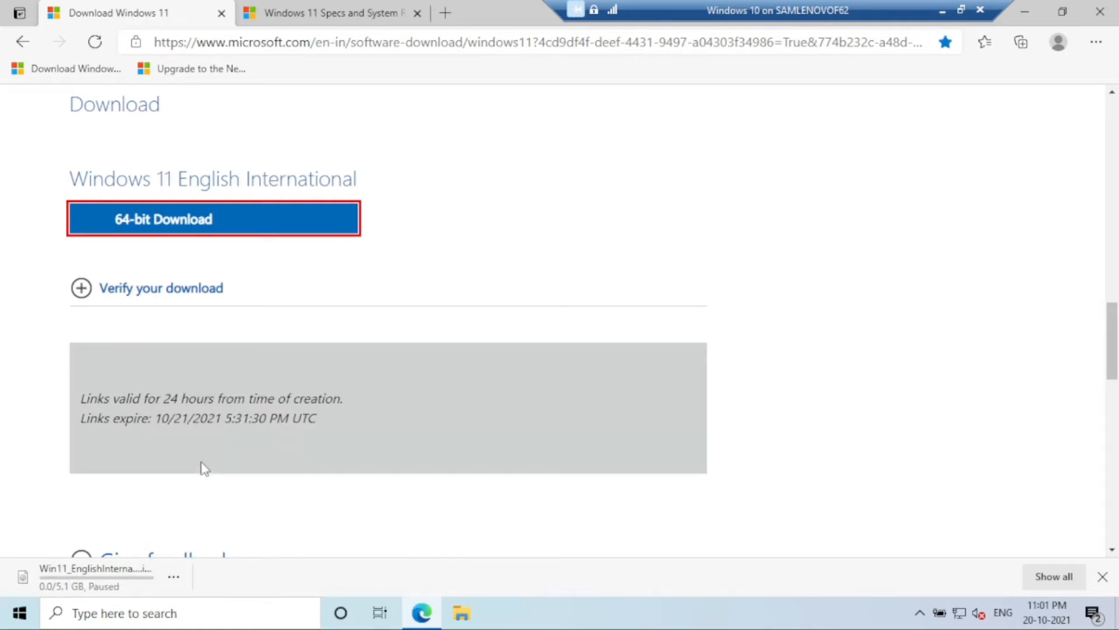
click(180, 574)
click(651, 266)
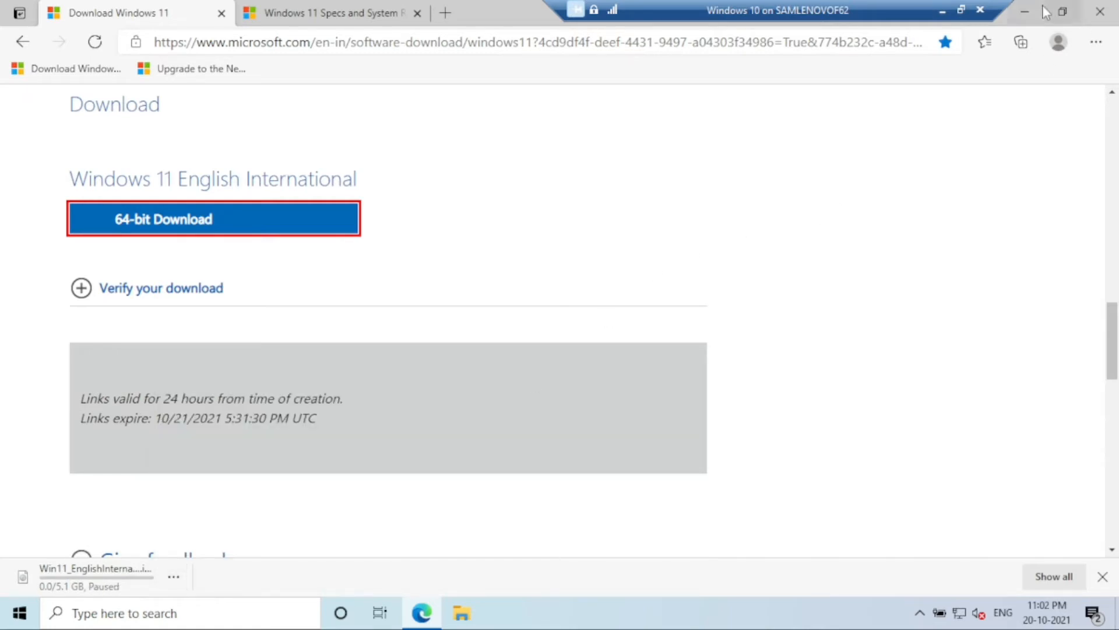
Step: Minimize the browser and mount the Win11_EnglishInternational_x64 disc image from New folder on the desktop
click(1024, 12)
double_click(1075, 519)
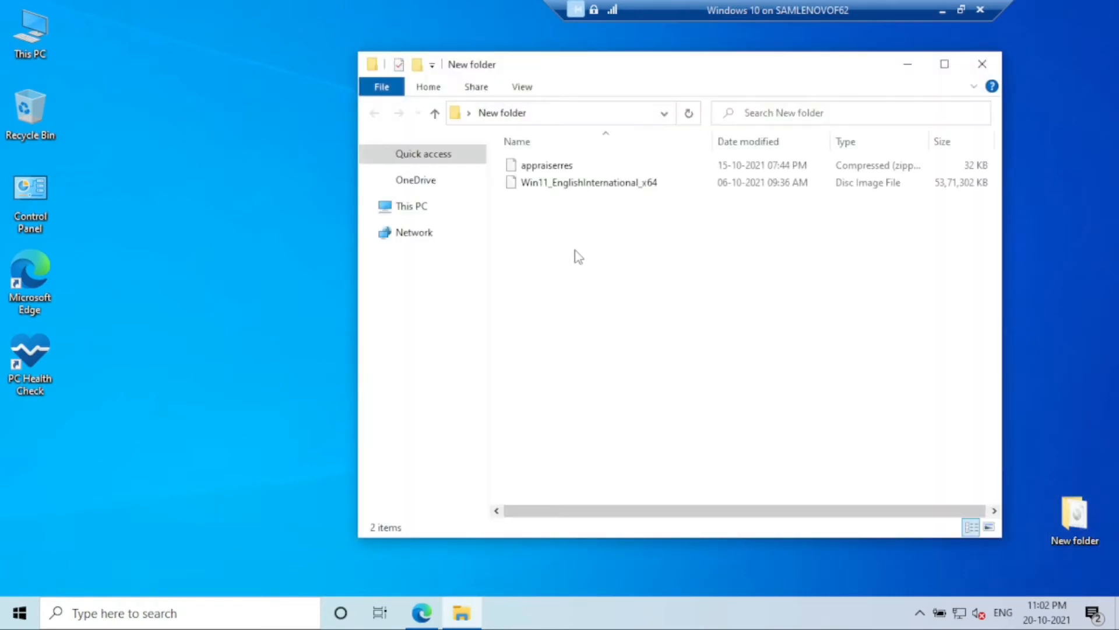
click(551, 183)
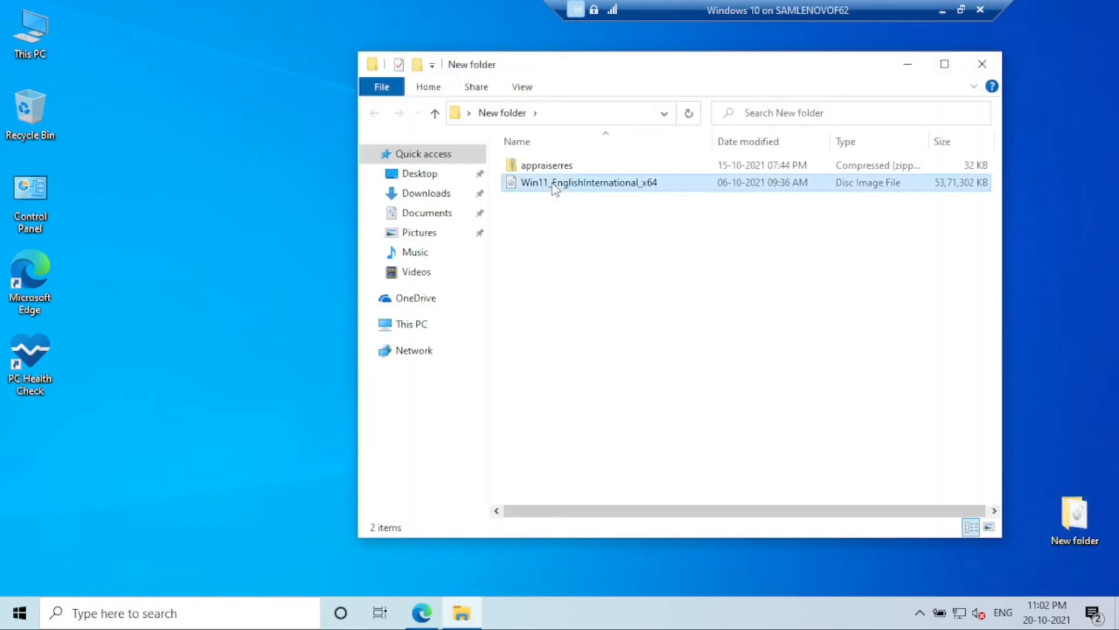
double_click(592, 186)
Step: Open DVD Drive (E:) from This PC, run the Windows 11 setup application and allow it to make changes
click(411, 325)
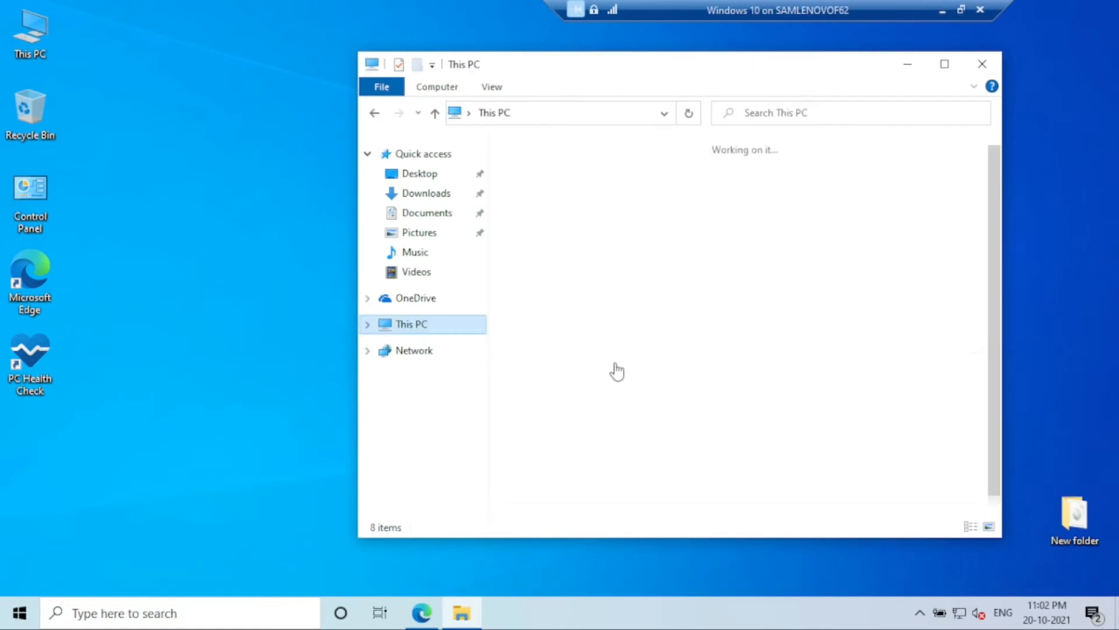
click(499, 147)
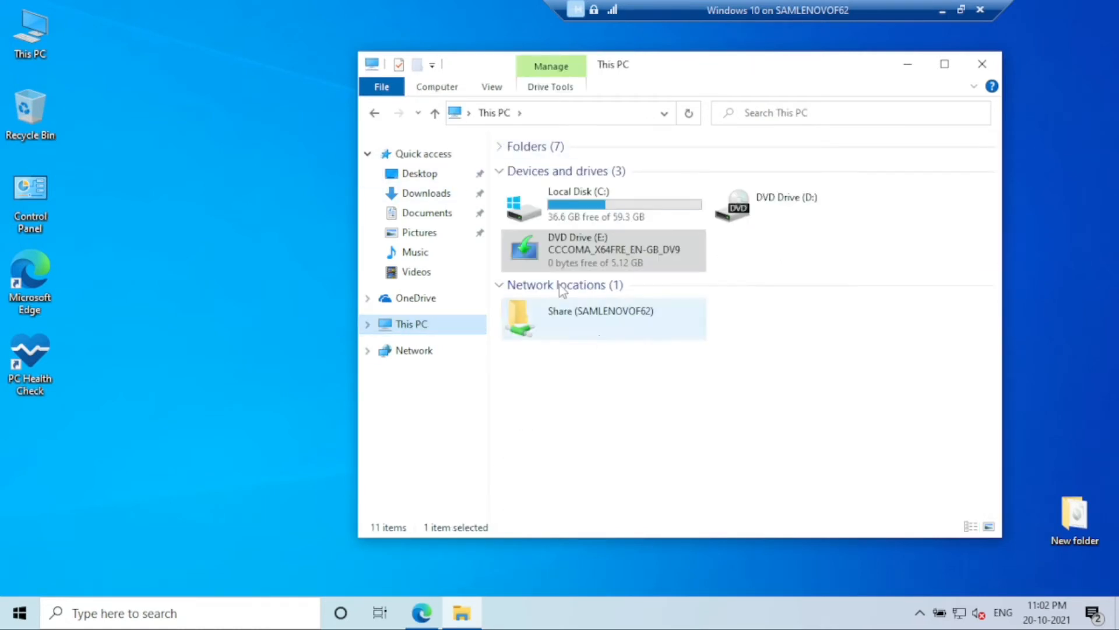
double_click(594, 257)
drag(658, 70, 510, 73)
double_click(370, 289)
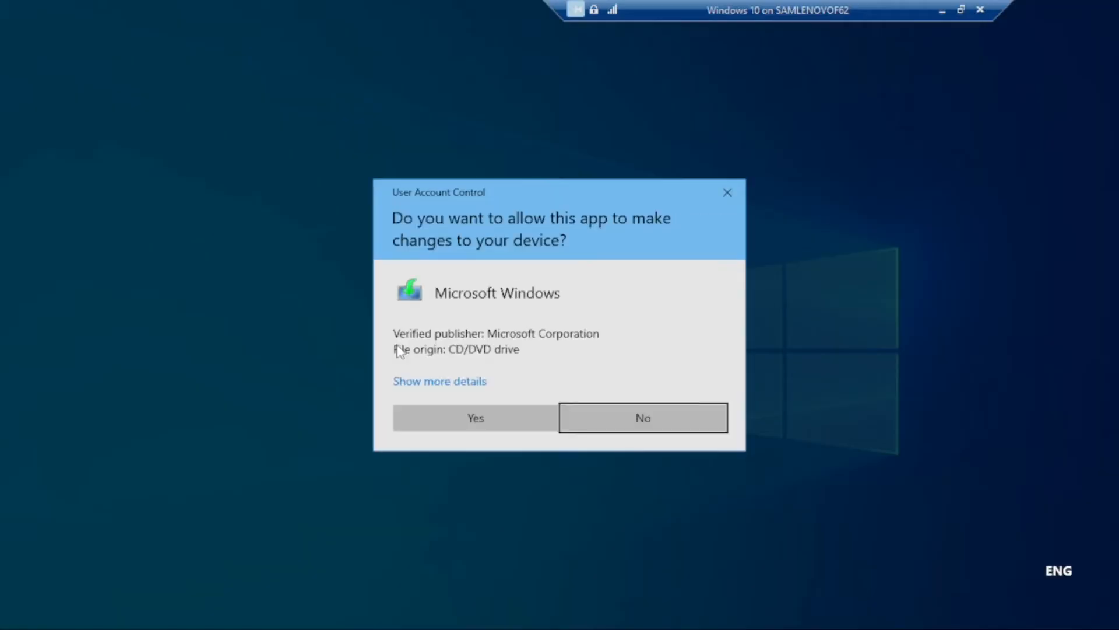
click(484, 422)
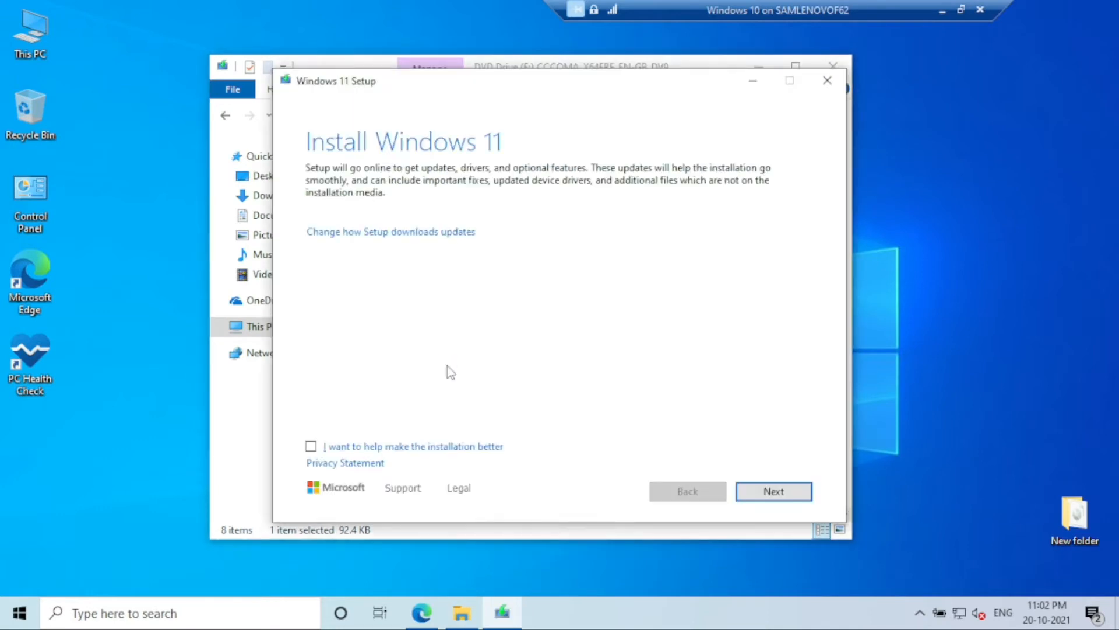
Step: Set Setup's update download option to Not at the moment and accept the licence terms
click(371, 232)
click(375, 267)
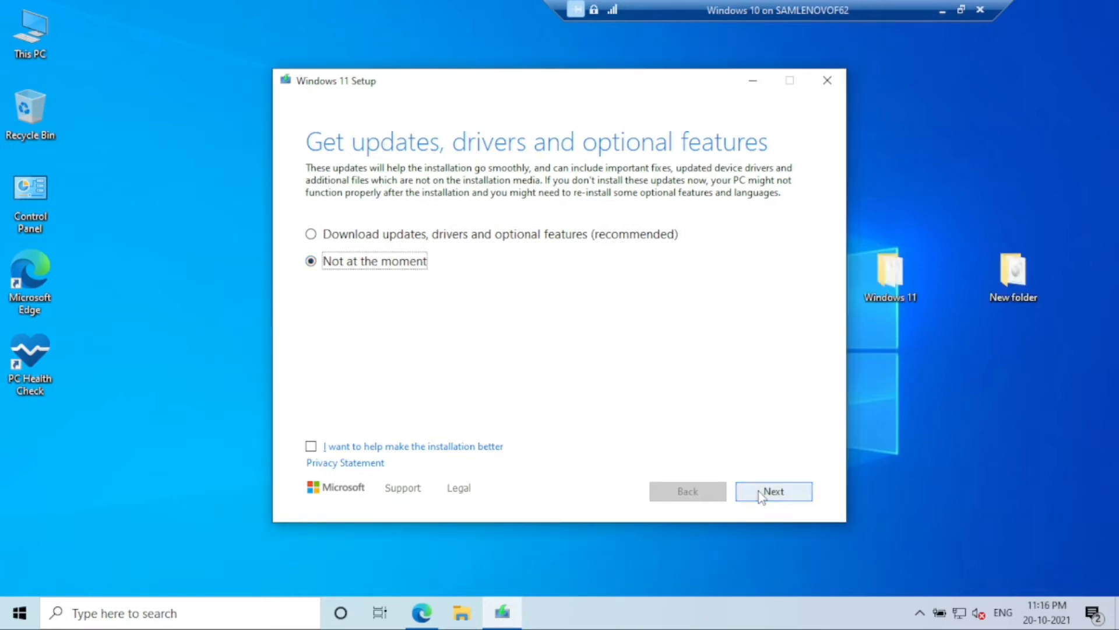
click(761, 491)
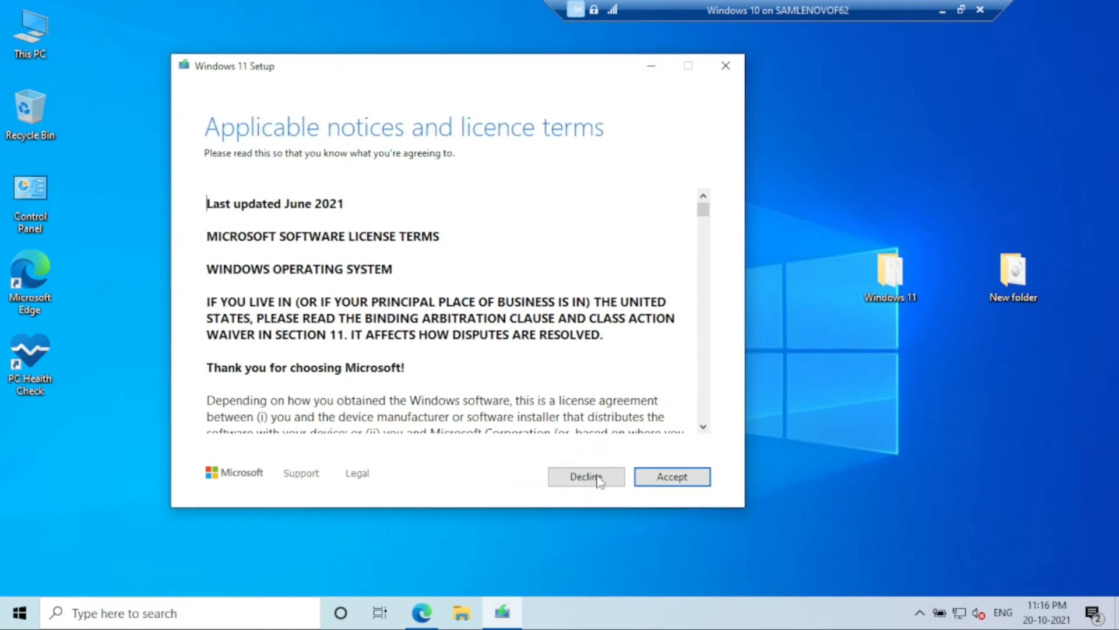
click(673, 477)
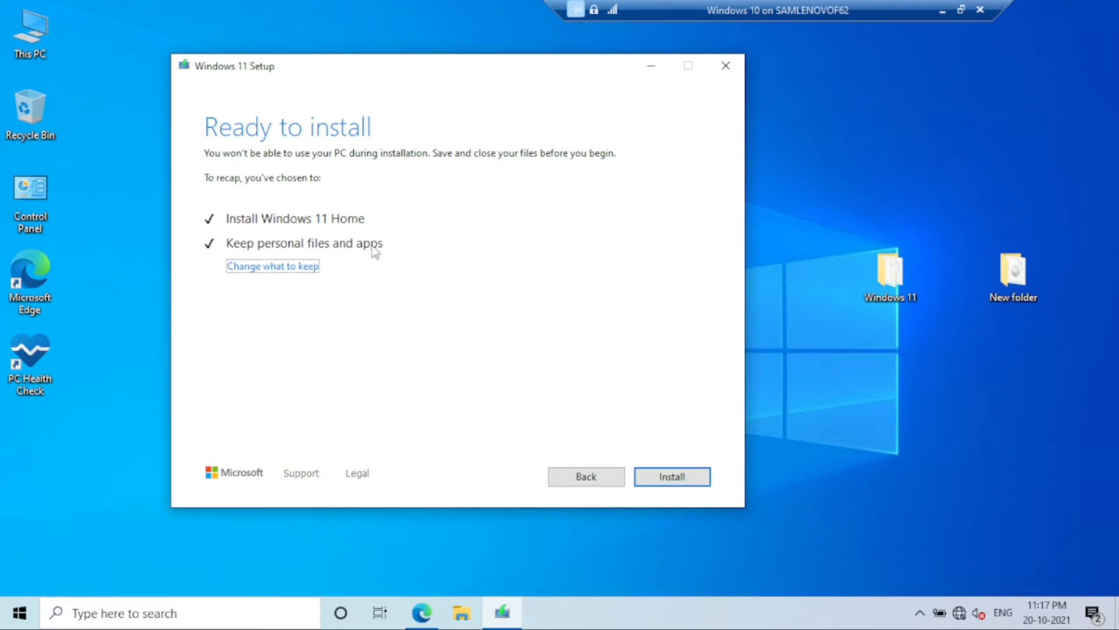
Step: Choose Keep personal files and apps as what to keep and start the Windows 11 Home installation
click(257, 269)
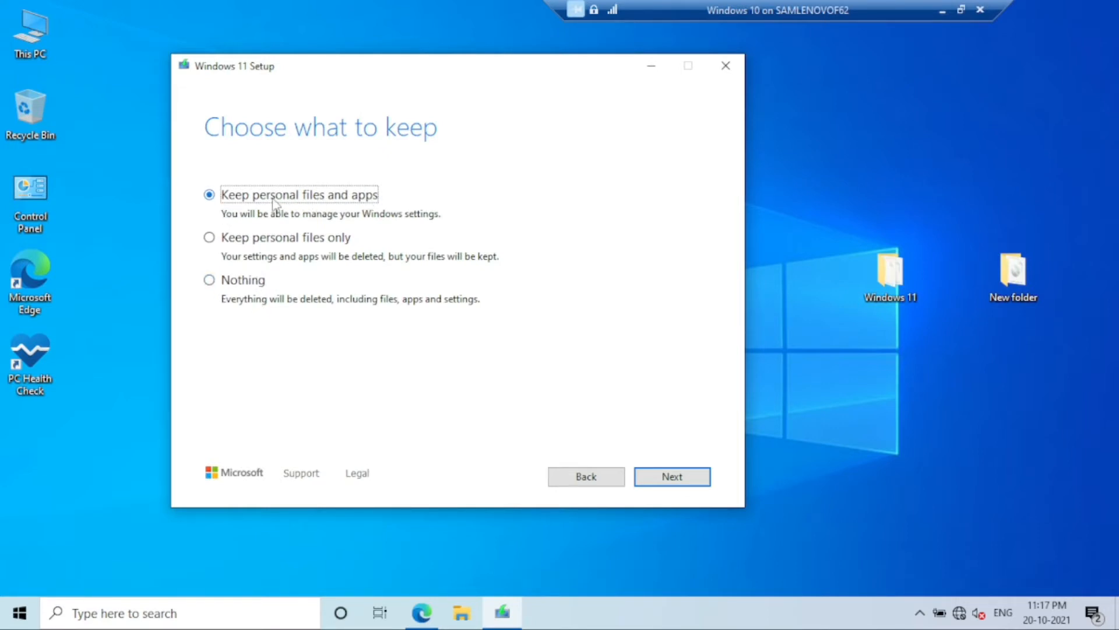
click(675, 480)
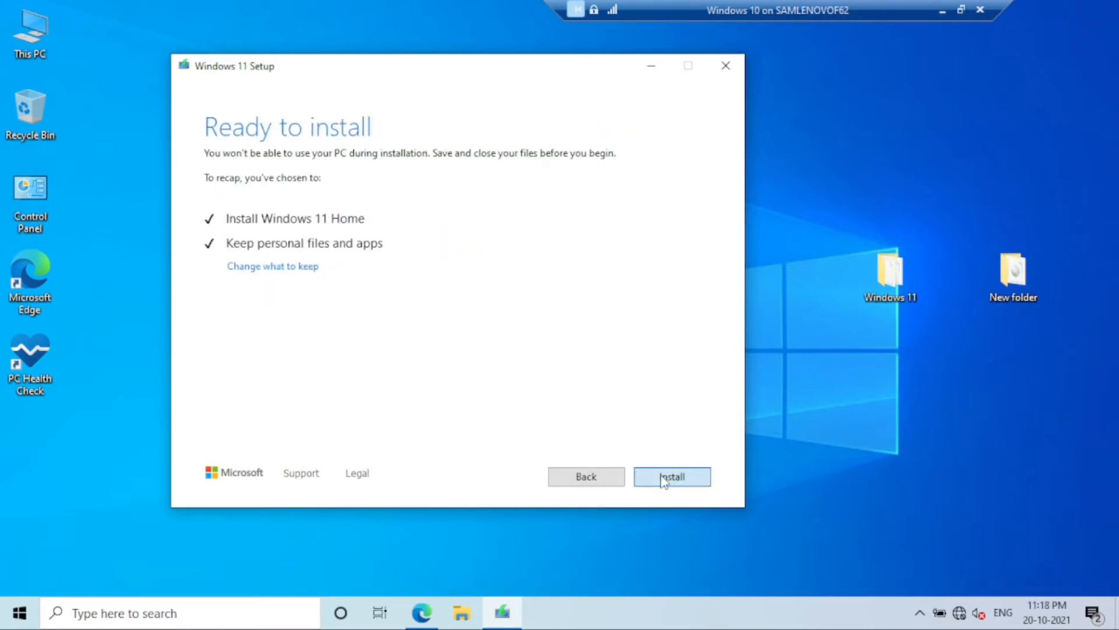
click(673, 477)
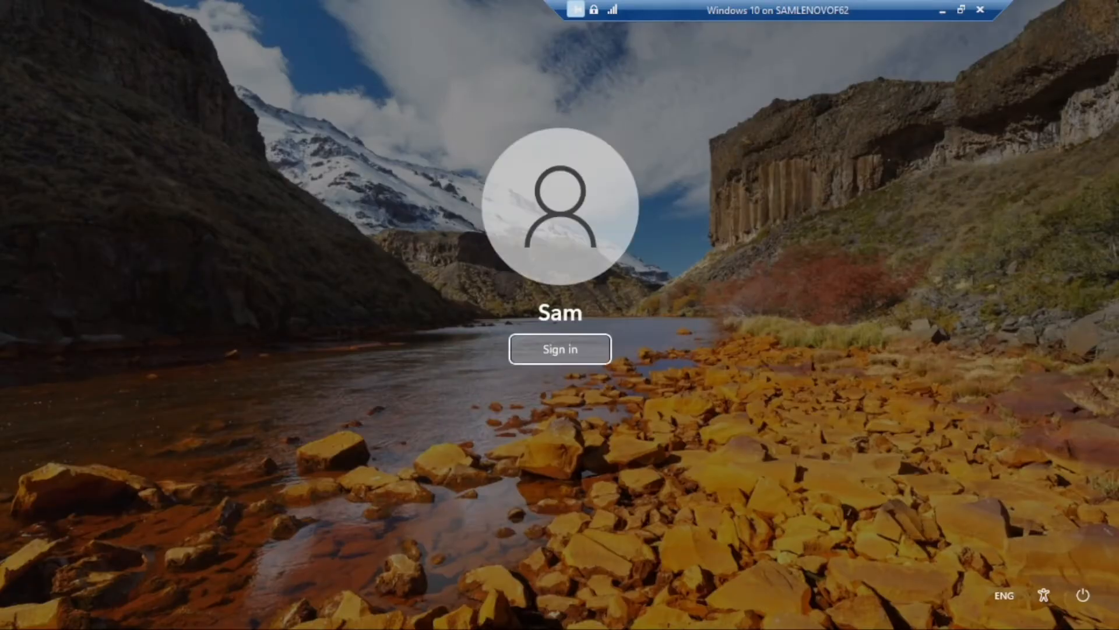
Step: Sign in to the account after the installation and dismiss the Start menu
key(Return)
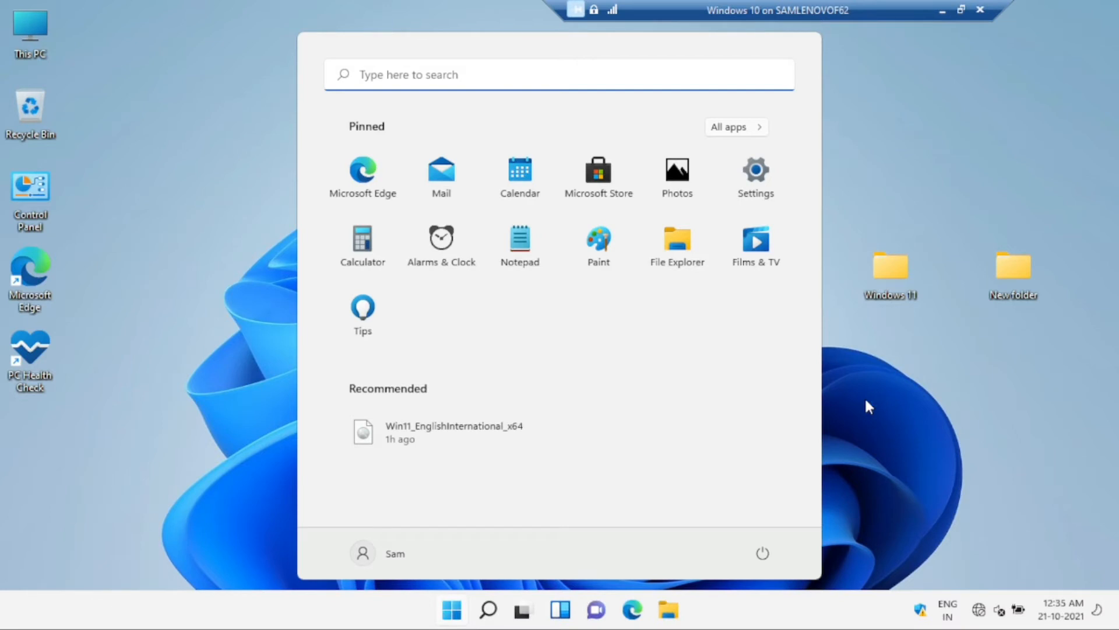
click(893, 378)
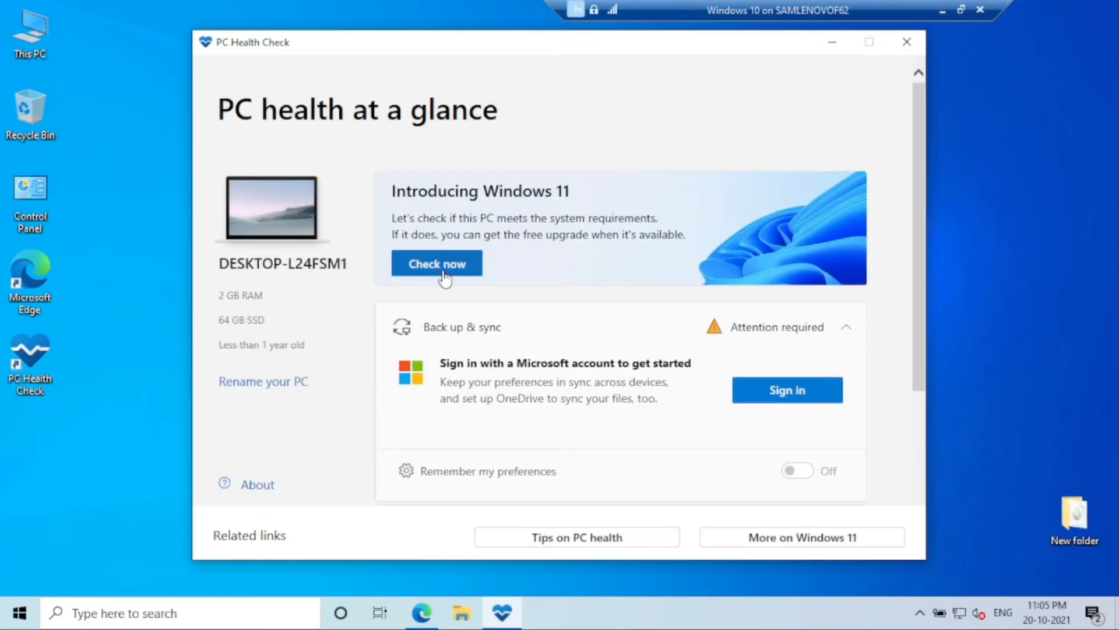
Step: Check the PC against the Windows 11 requirements in PC Health Check, review the results, and close the app
click(444, 277)
scroll(542, 338, down, 1)
scroll(532, 328, up, 1)
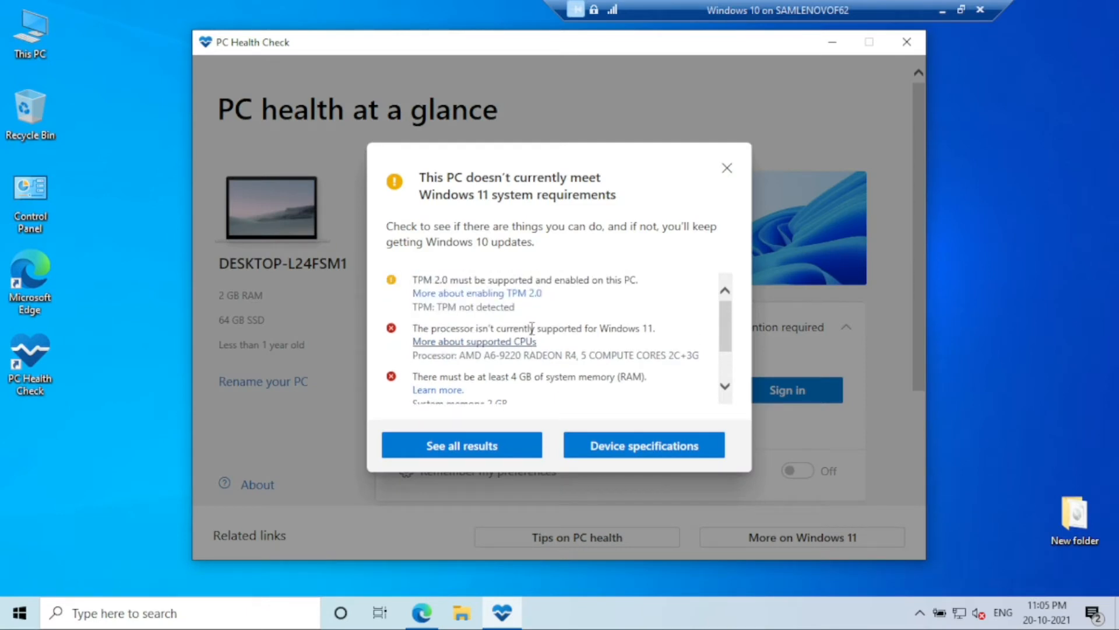
click(727, 170)
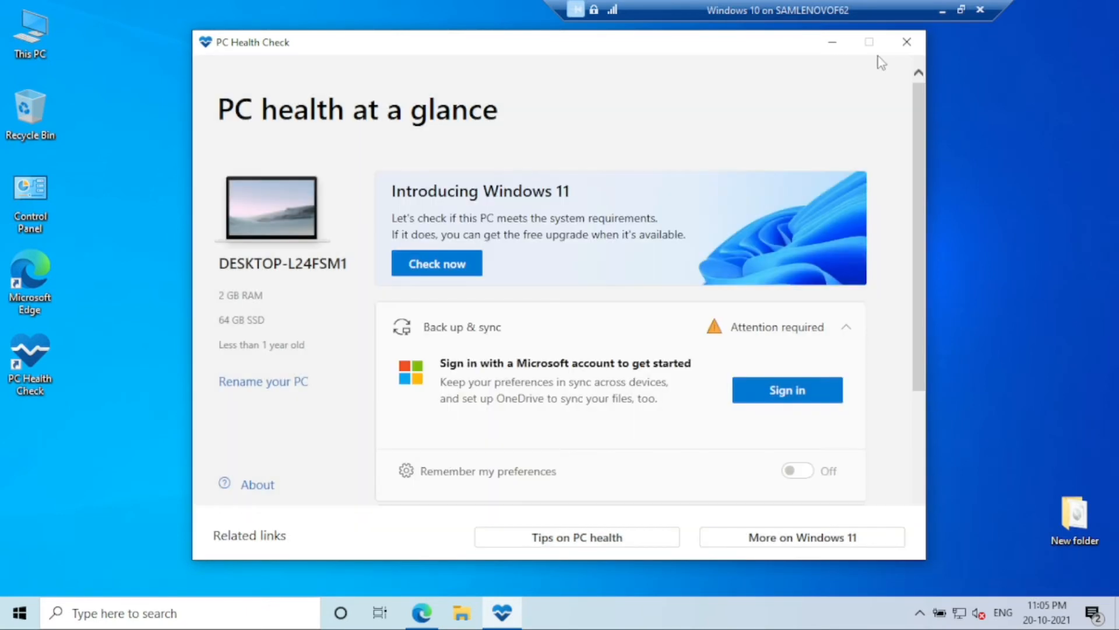
click(906, 42)
click(819, 217)
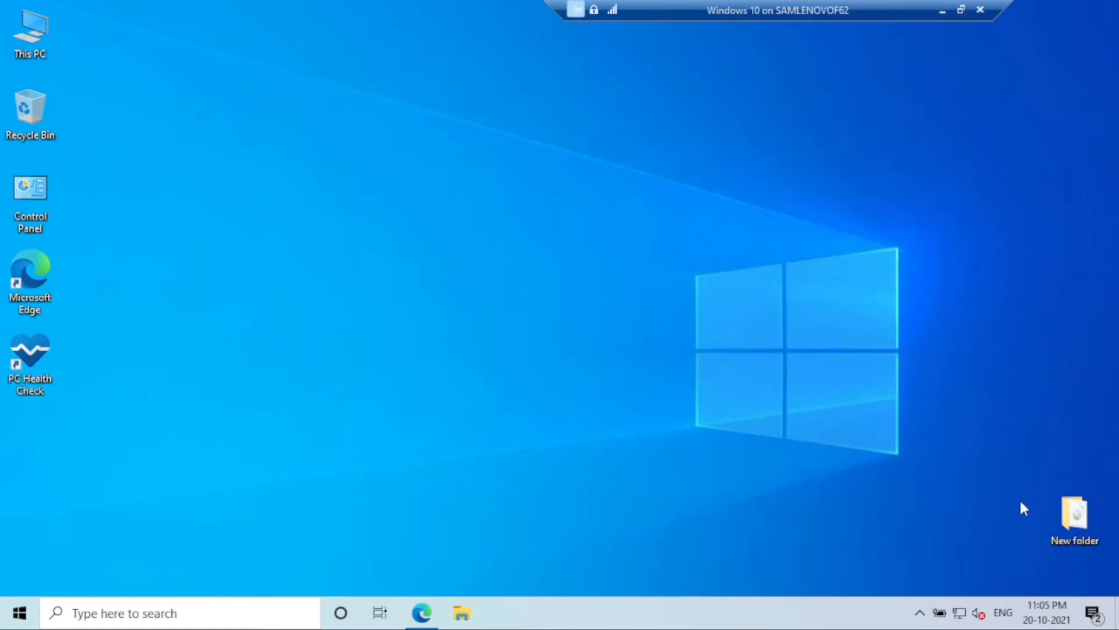
Step: Open New folder on the desktop and mount the Win11_EnglishInternational_x64 disc image
double_click(1078, 513)
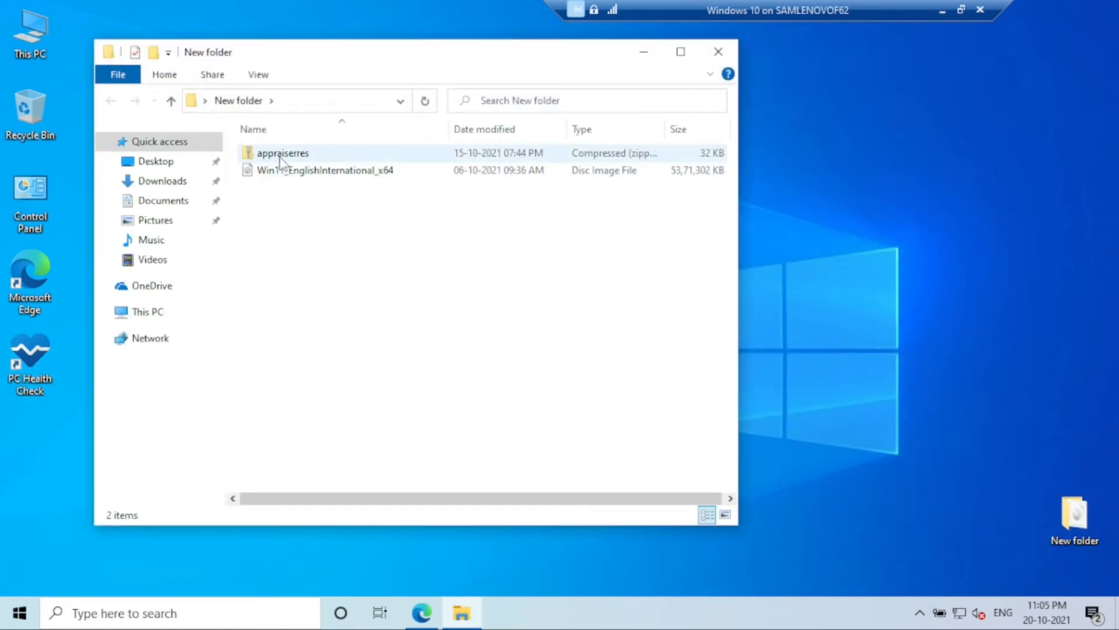
click(281, 155)
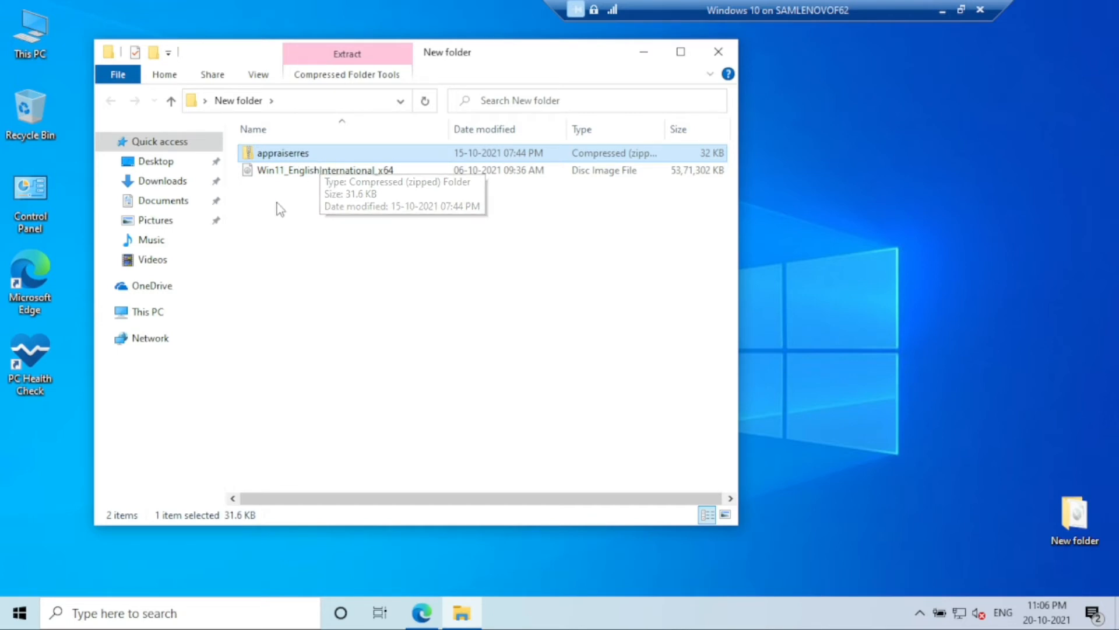
click(272, 174)
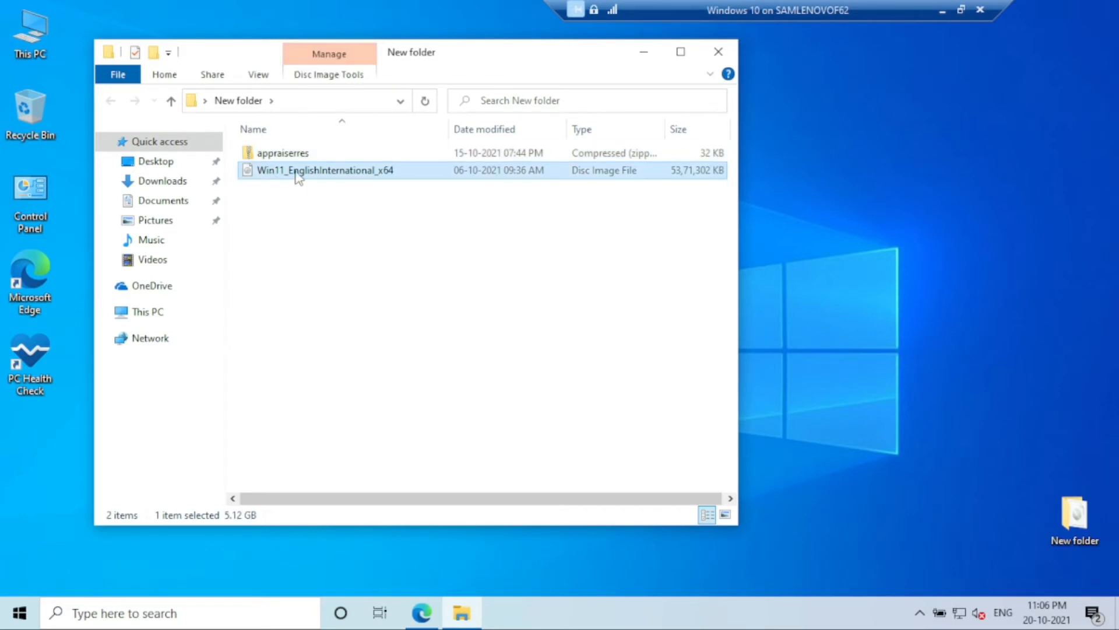
key(Return)
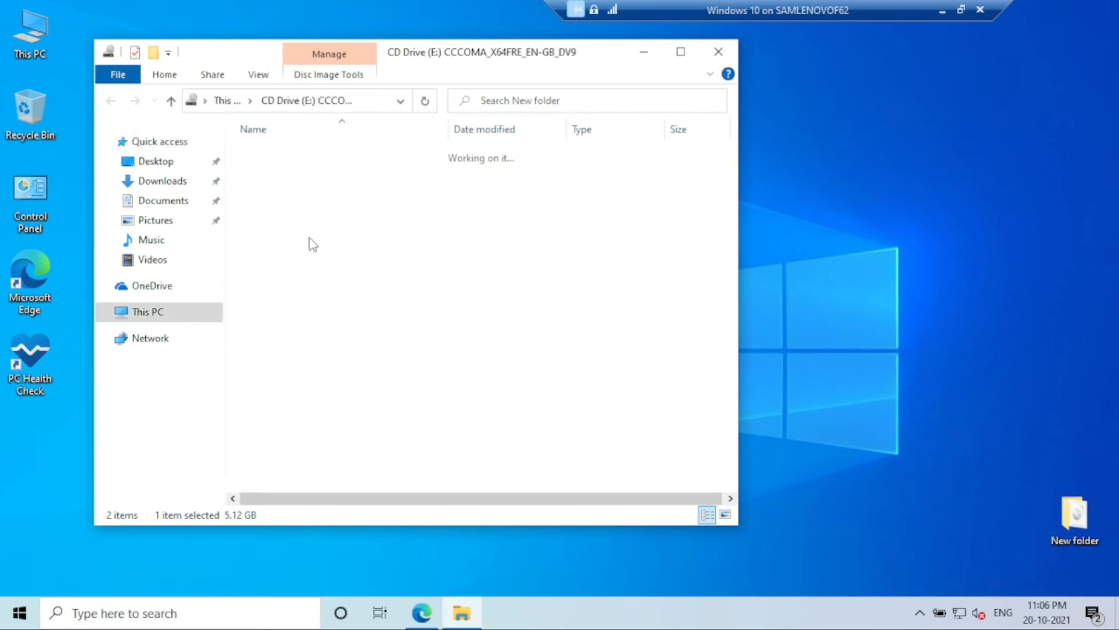
Step: Copy all files and folders in the mounted Windows 11 disc image
drag(308, 319, 254, 145)
right_click(260, 155)
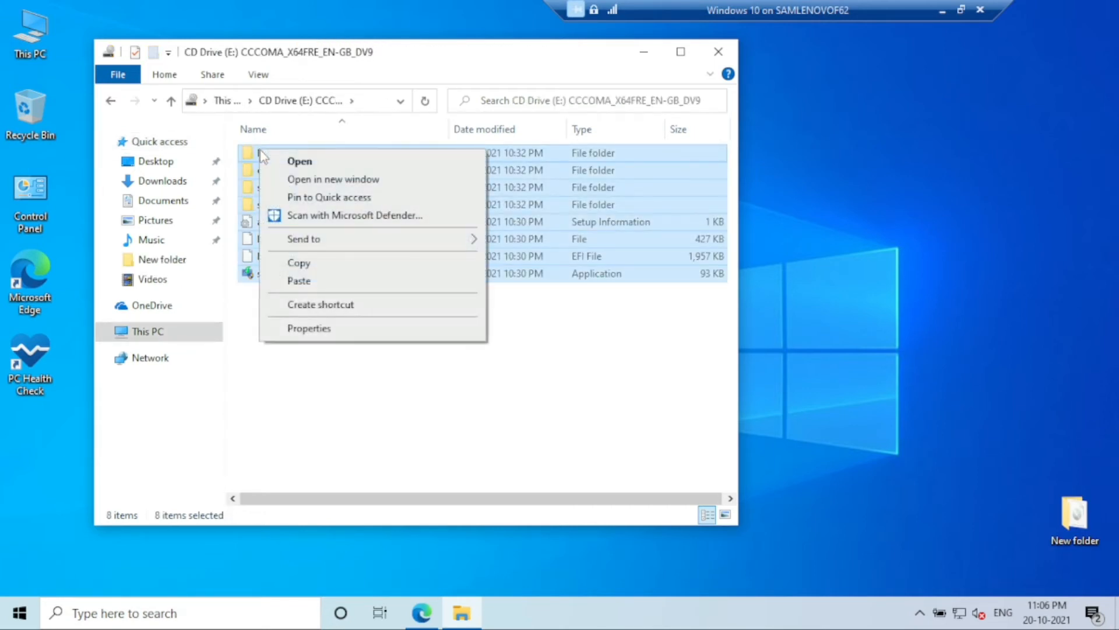
click(300, 260)
Step: Create a new folder on the desktop and name it Windows 11
click(856, 216)
right_click(856, 216)
mouse_move(894, 353)
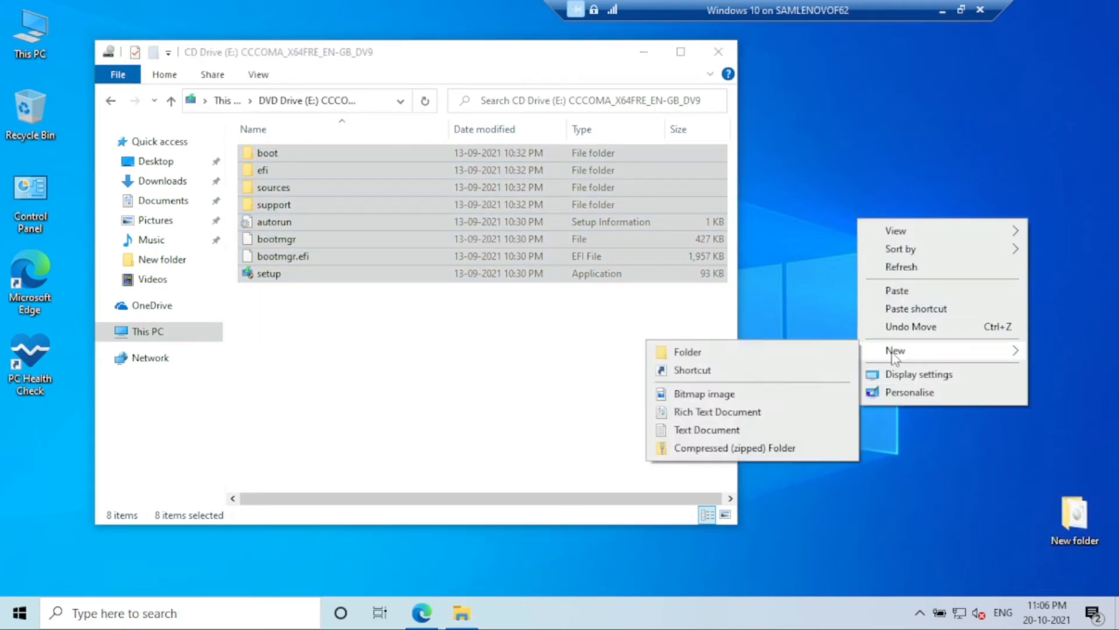
click(795, 349)
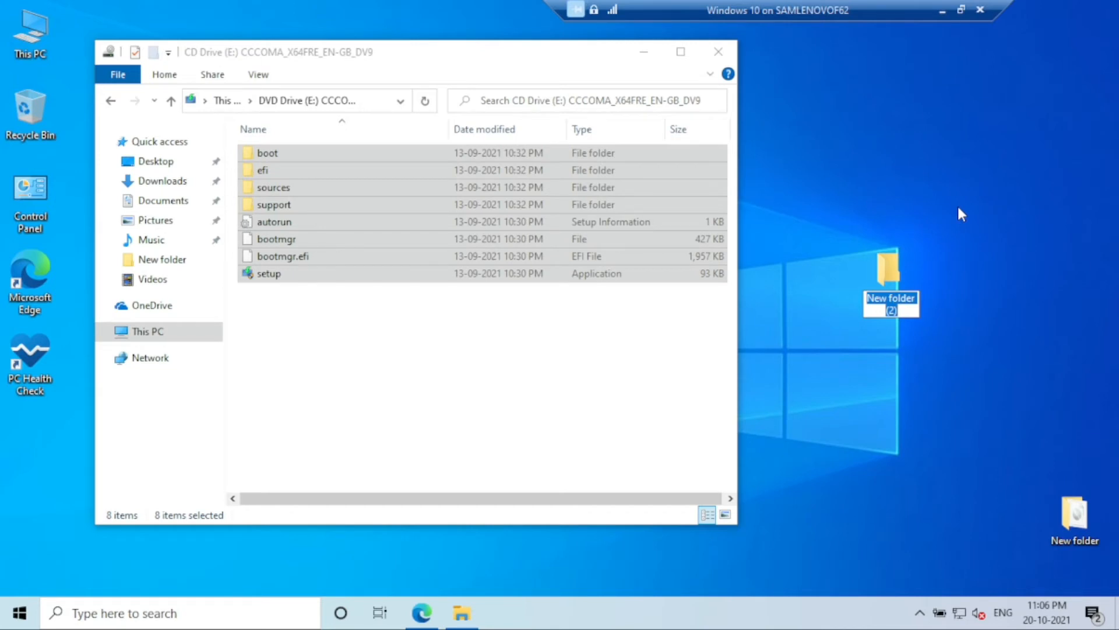
text(Win)
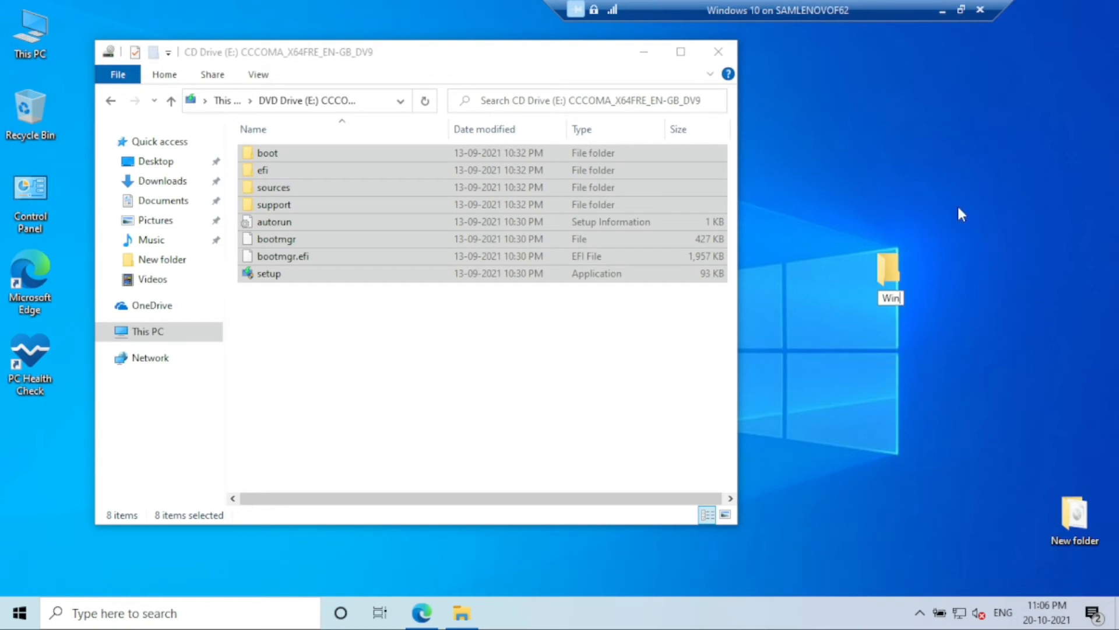
text(dows 11)
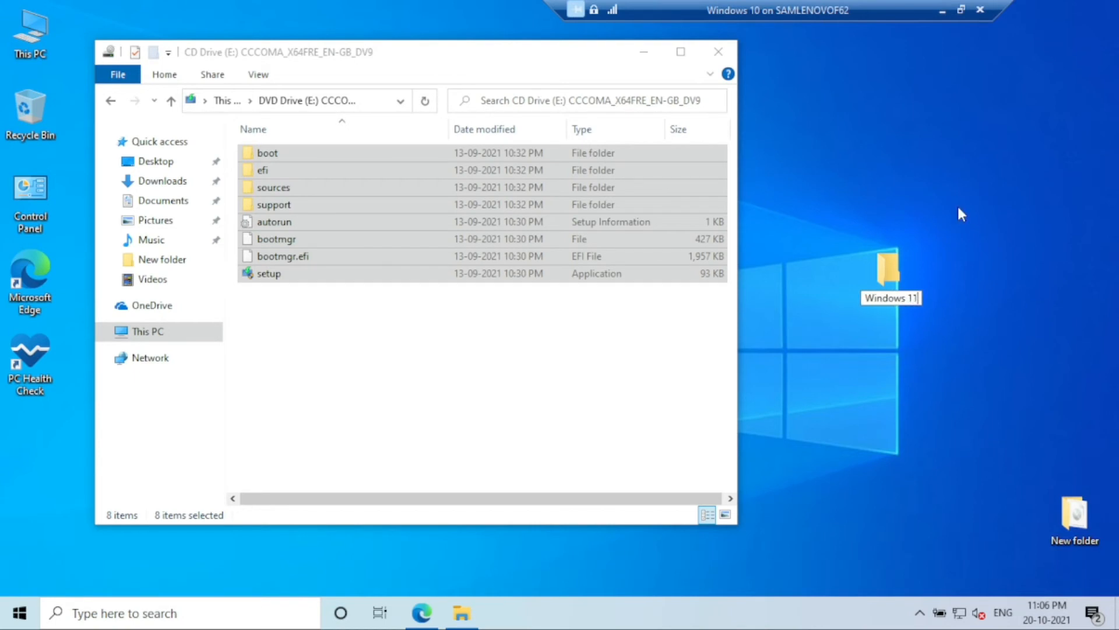
key(Return)
Step: Open the Windows 11 folder and paste the copied installation files into it
click(959, 208)
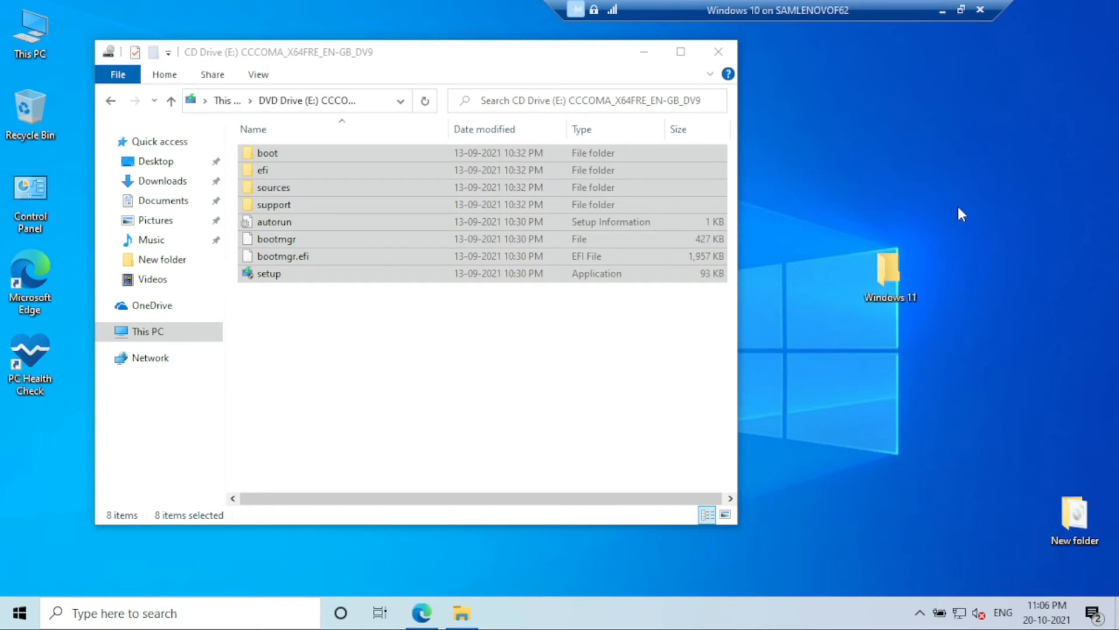
key(Return)
right_click(395, 284)
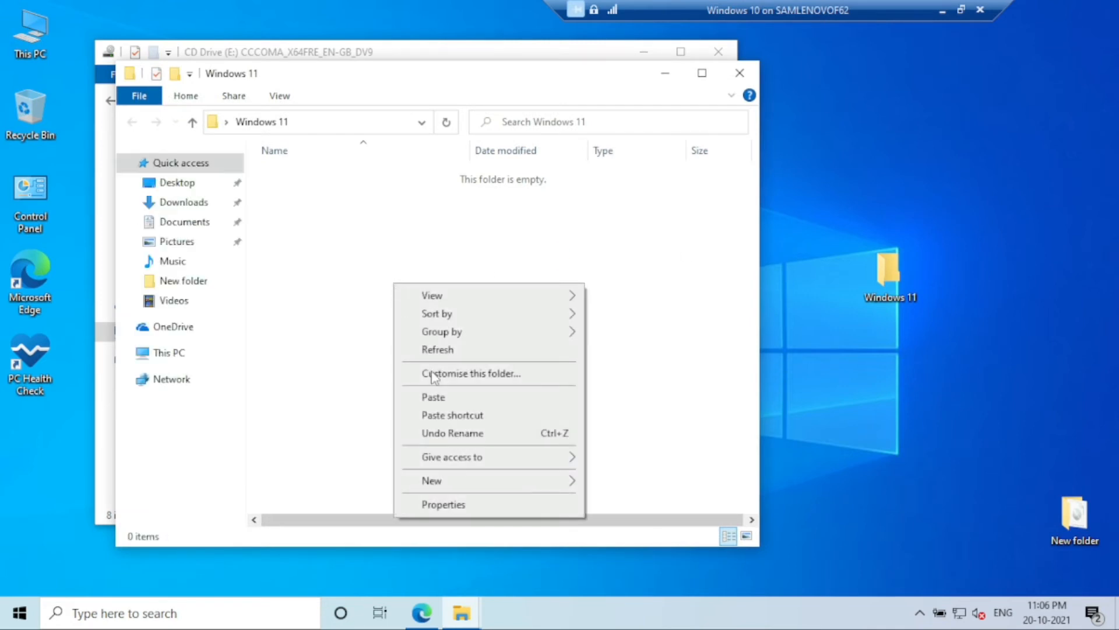
click(436, 397)
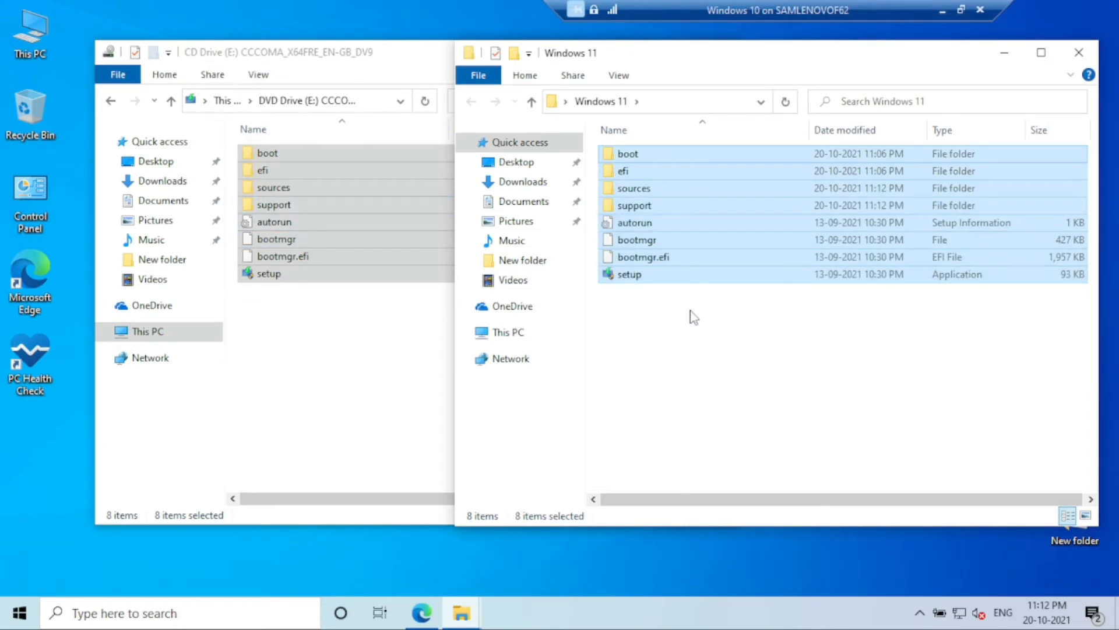
click(664, 327)
Step: Eject DVD Drive (E:) from This PC, close that window, and reposition the Windows 11 folder window clear of the desktop folders
click(335, 58)
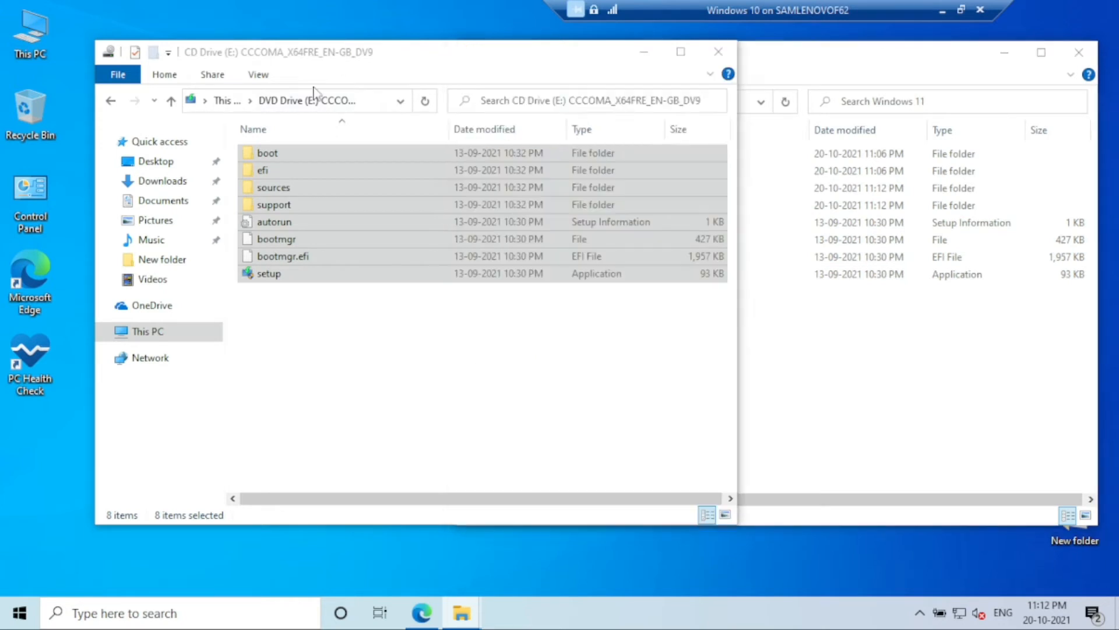
click(165, 332)
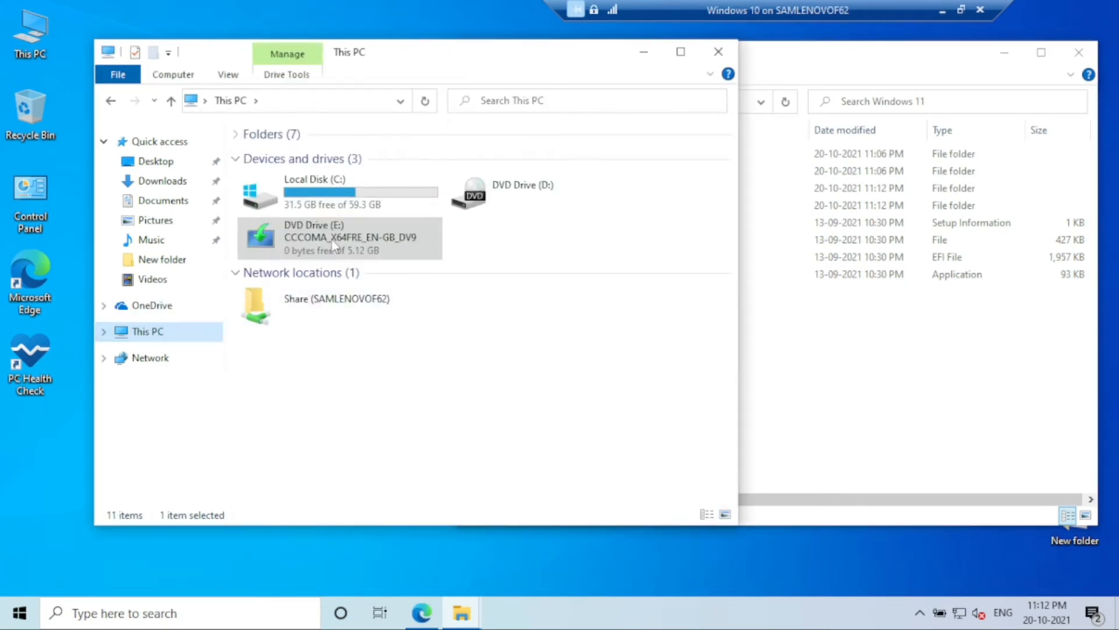
right_click(331, 231)
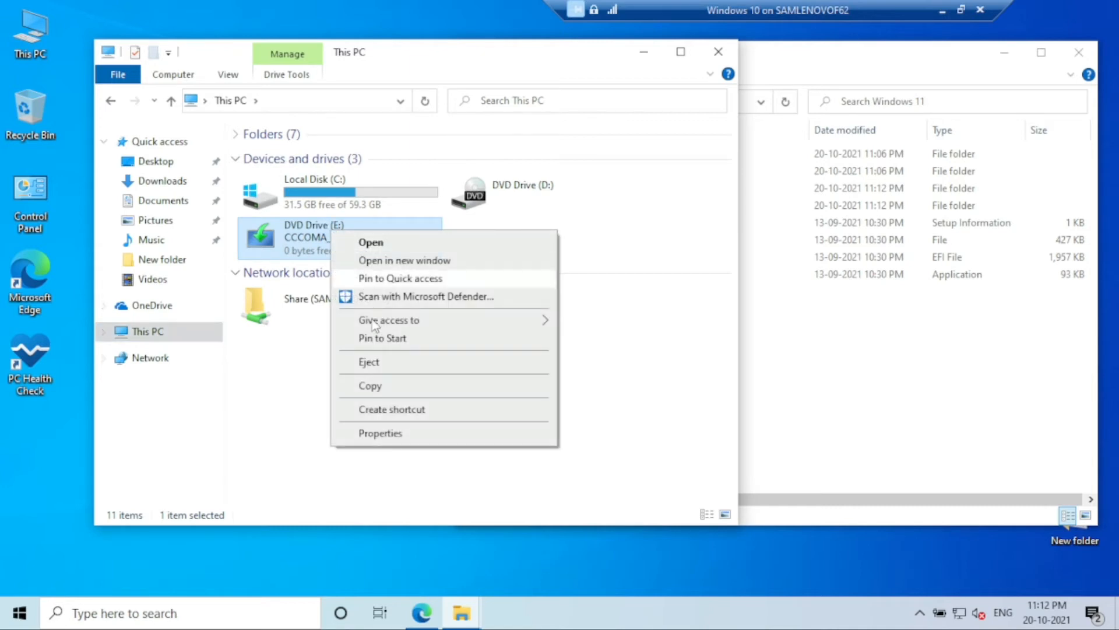
click(376, 364)
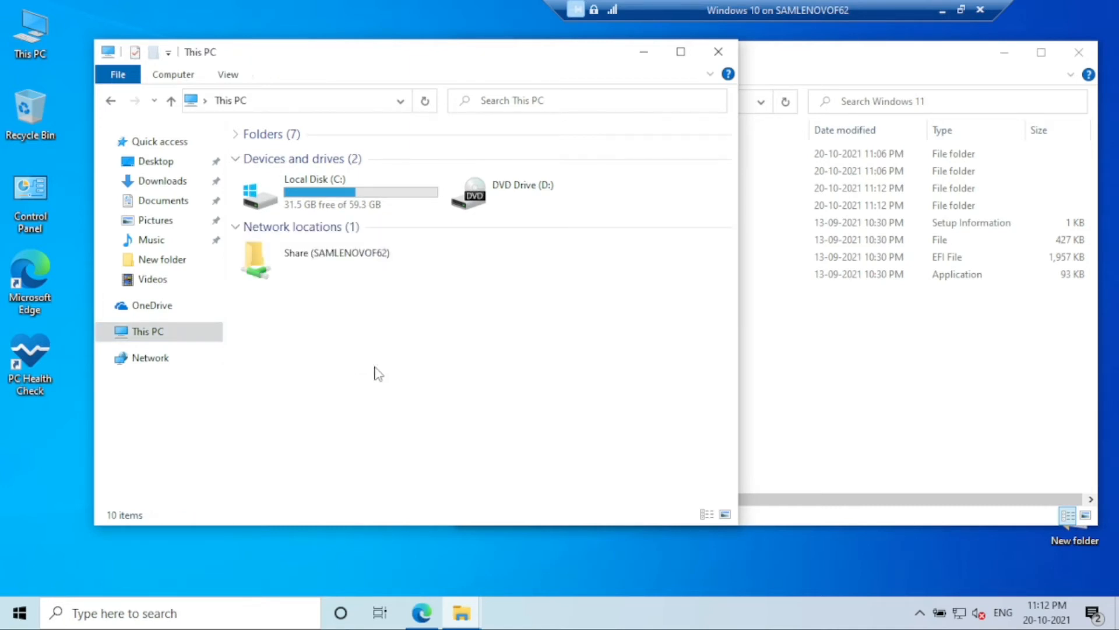
click(719, 54)
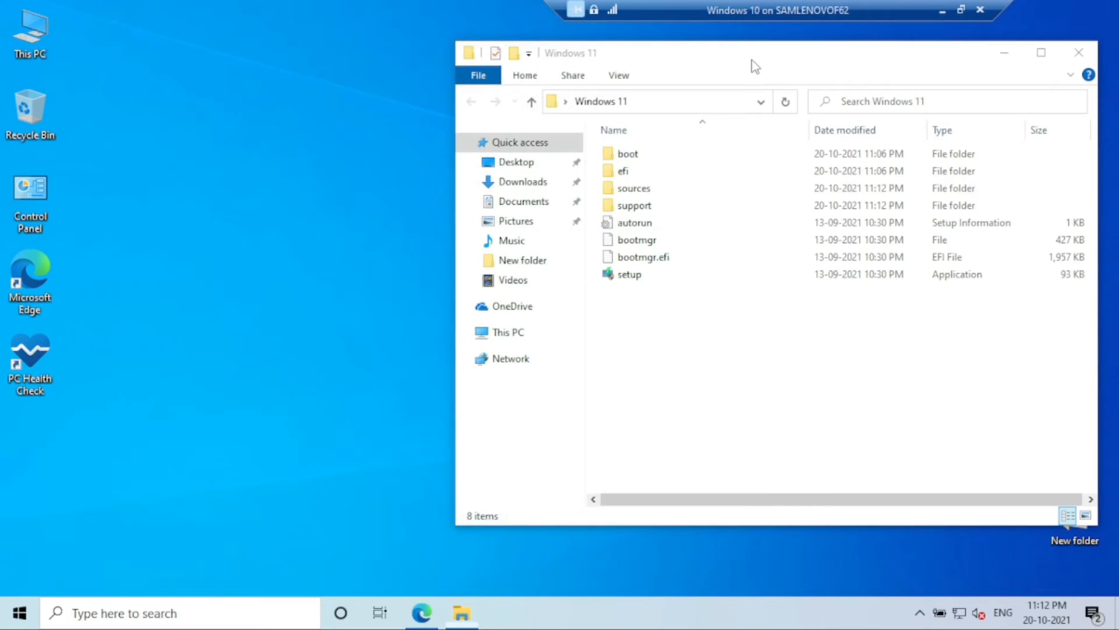
drag(753, 54, 416, 76)
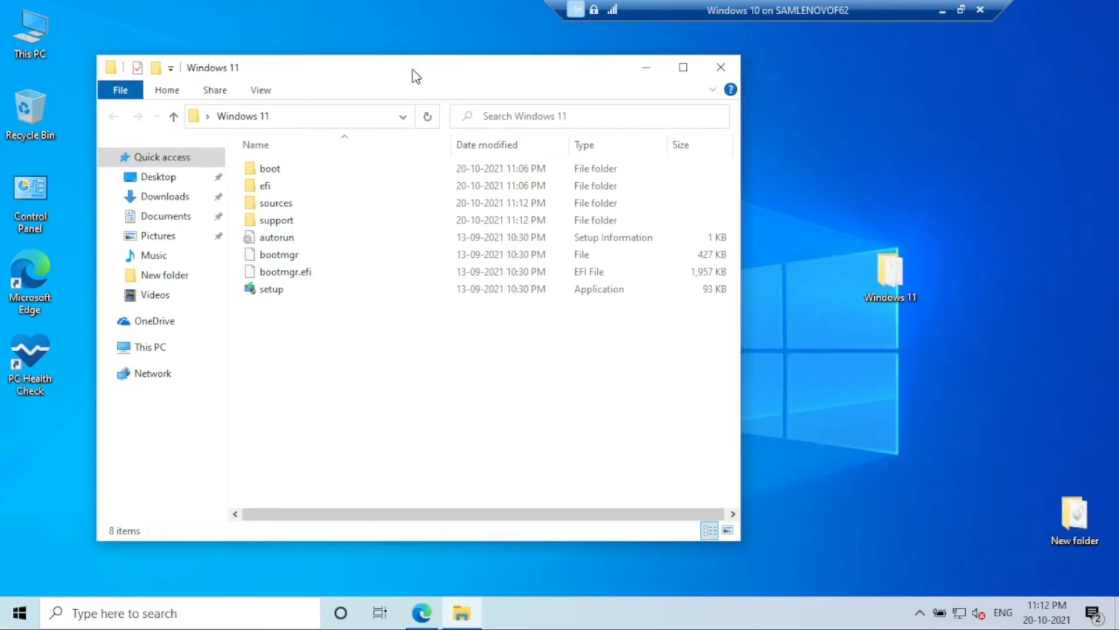
Step: Open the desktop's New folder and place its window beside the Windows 11 folder window
double_click(1074, 516)
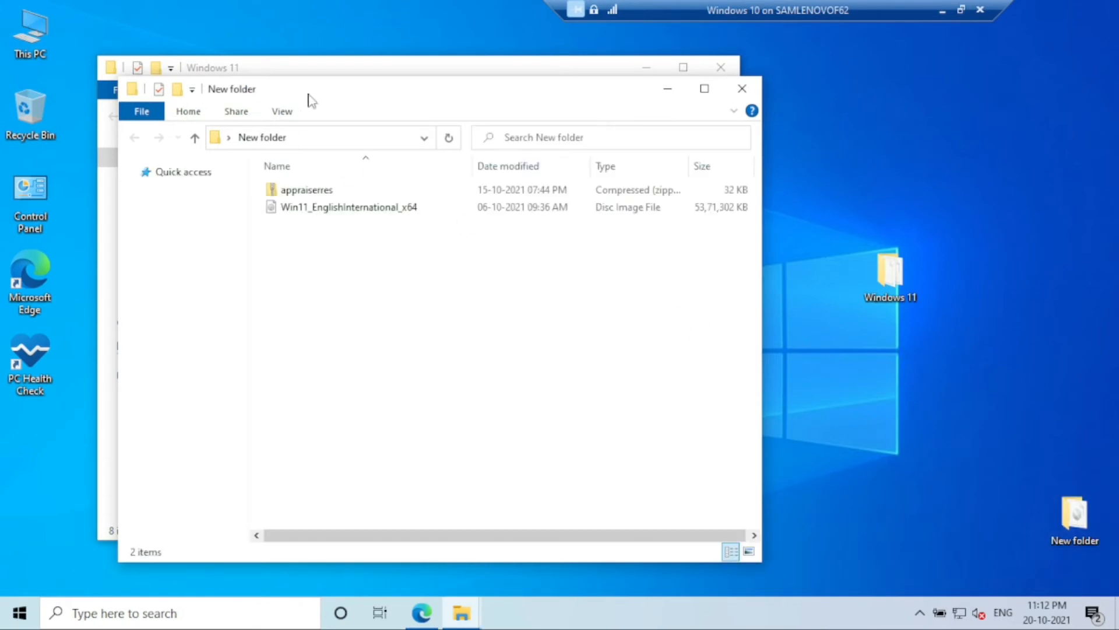
drag(331, 89, 564, 78)
click(527, 180)
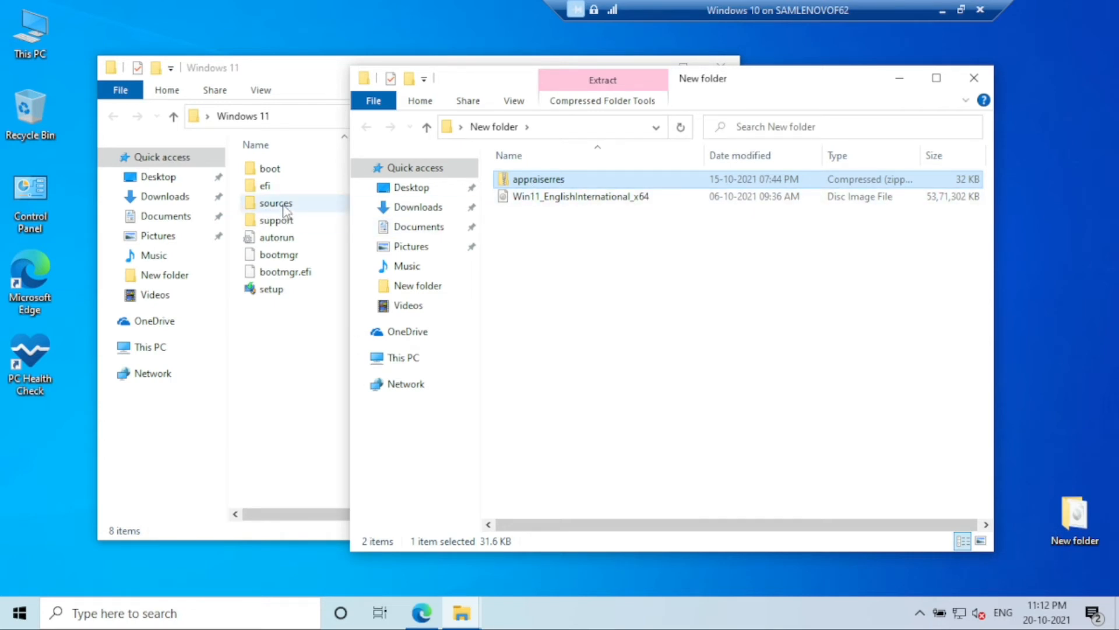
click(577, 230)
drag(664, 77, 756, 68)
Step: Extract the zipped appraiserres archive into an appraiserres subfolder of New folder and open that subfolder
click(606, 170)
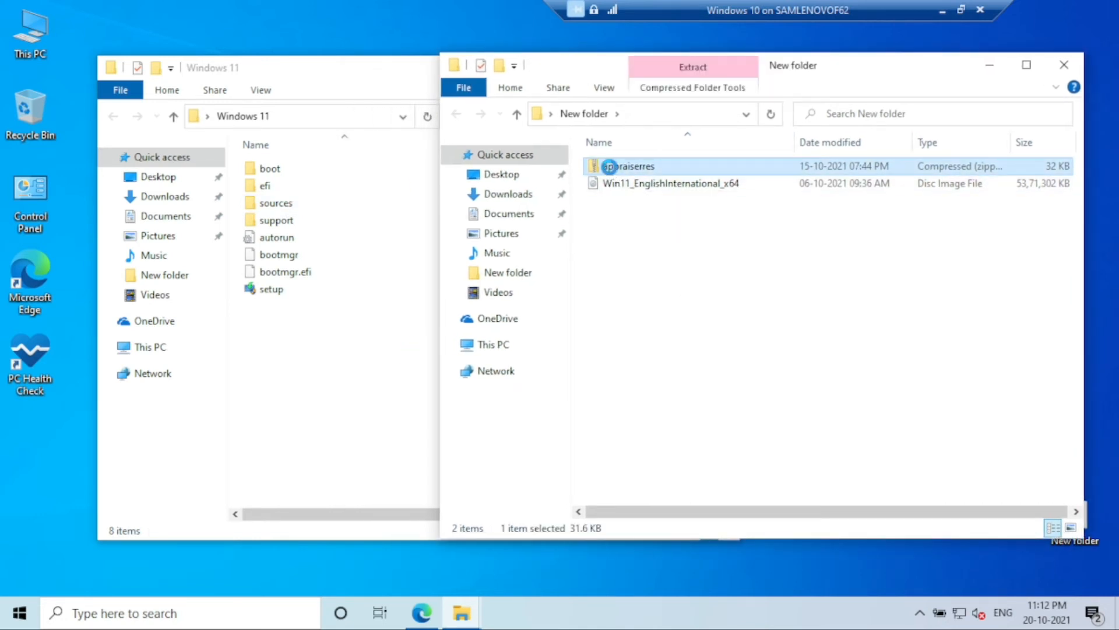
right_click(611, 169)
click(653, 223)
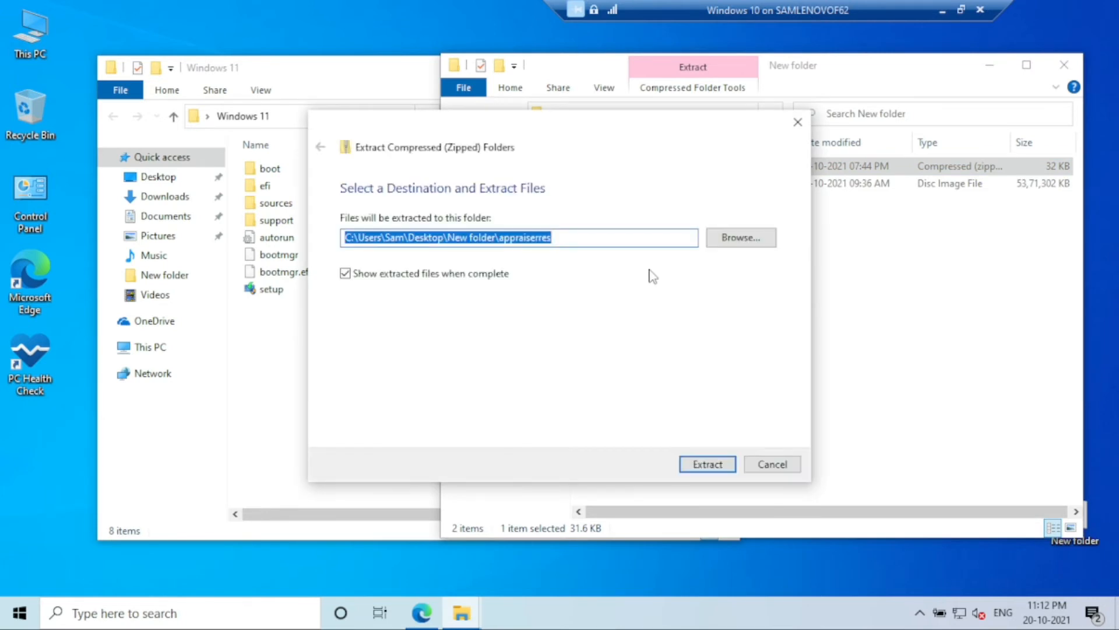
click(696, 466)
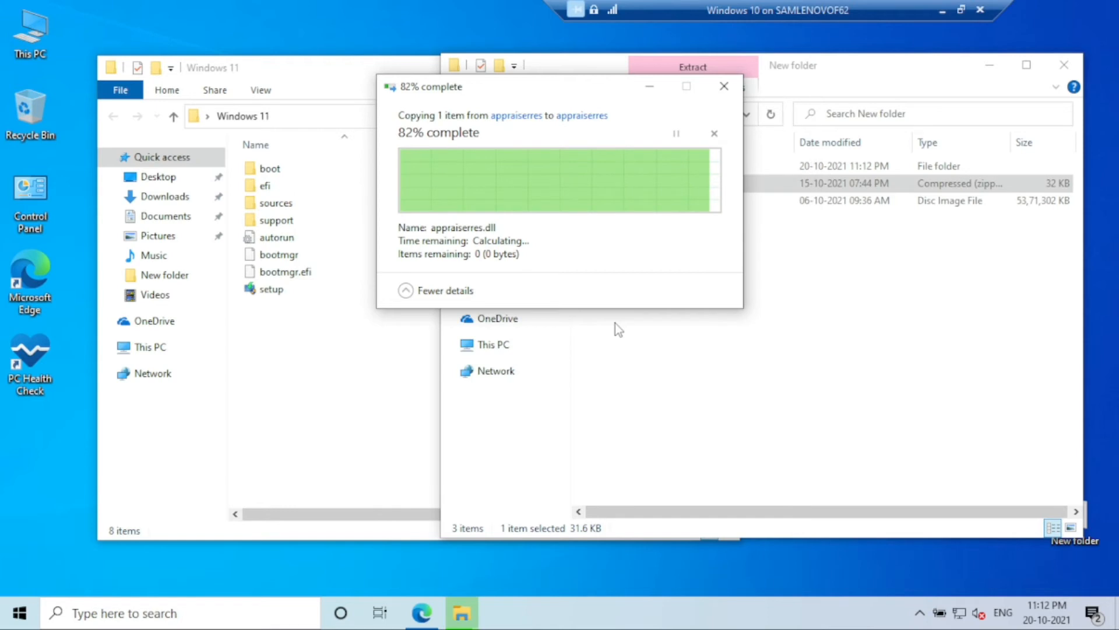
double_click(619, 169)
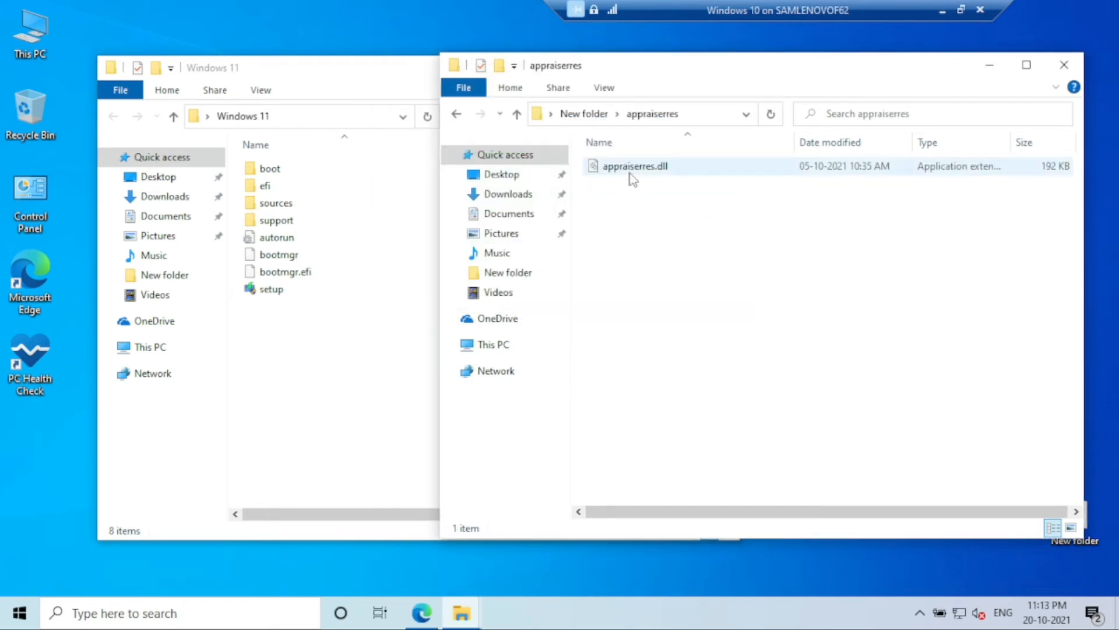
Step: Open the sources folder inside Windows 11, locate its appraiserres.dll, and minimize the extracted appraiserres folder window
click(632, 174)
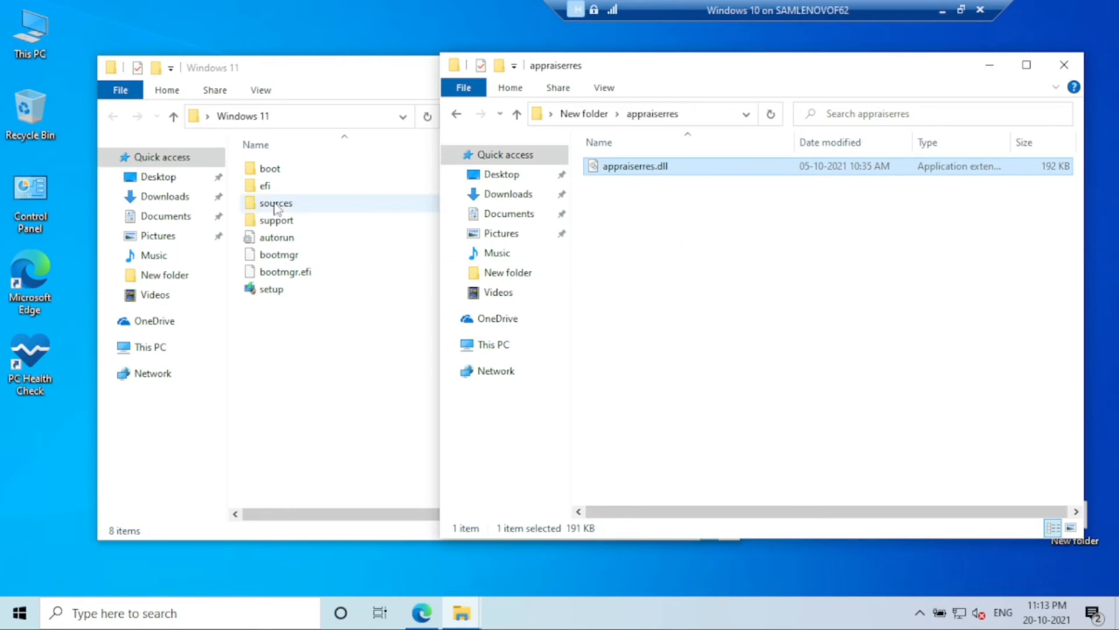
click(319, 351)
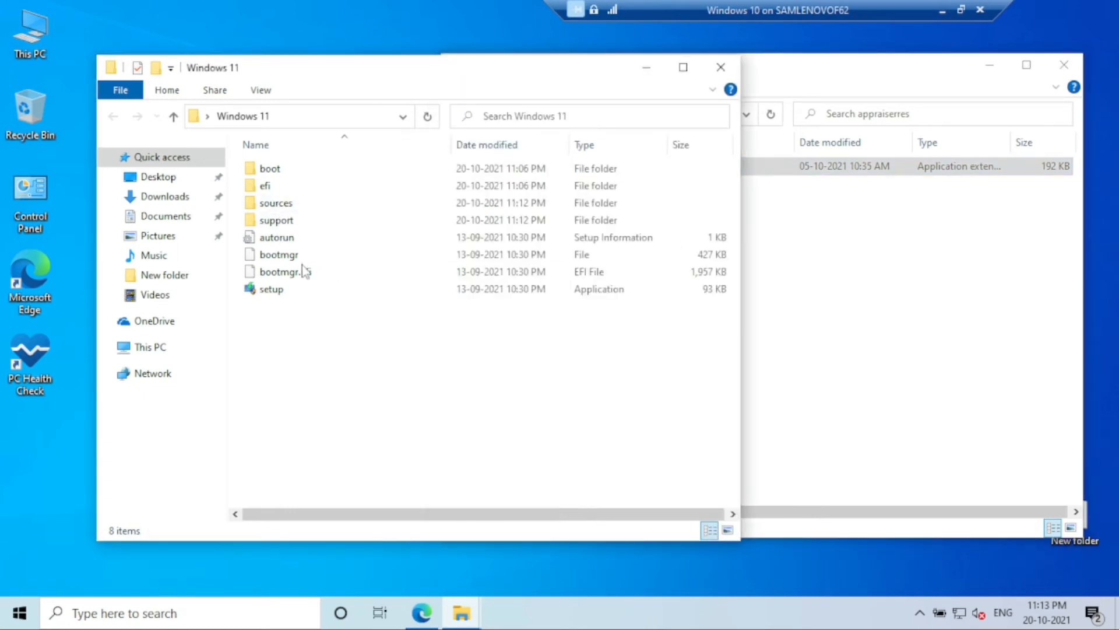
double_click(292, 208)
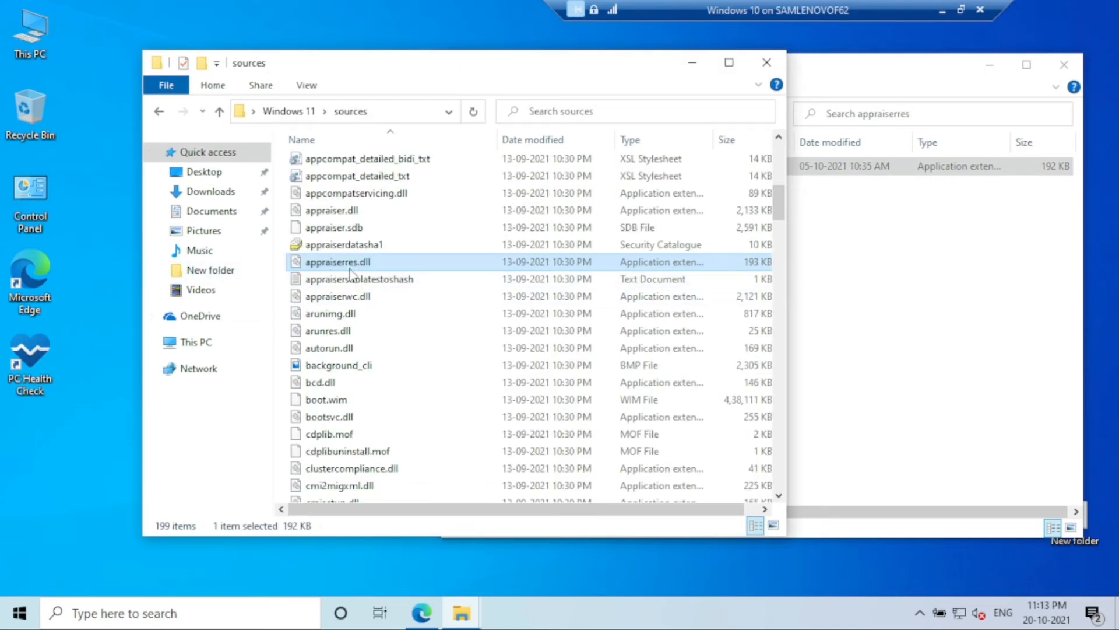
click(989, 66)
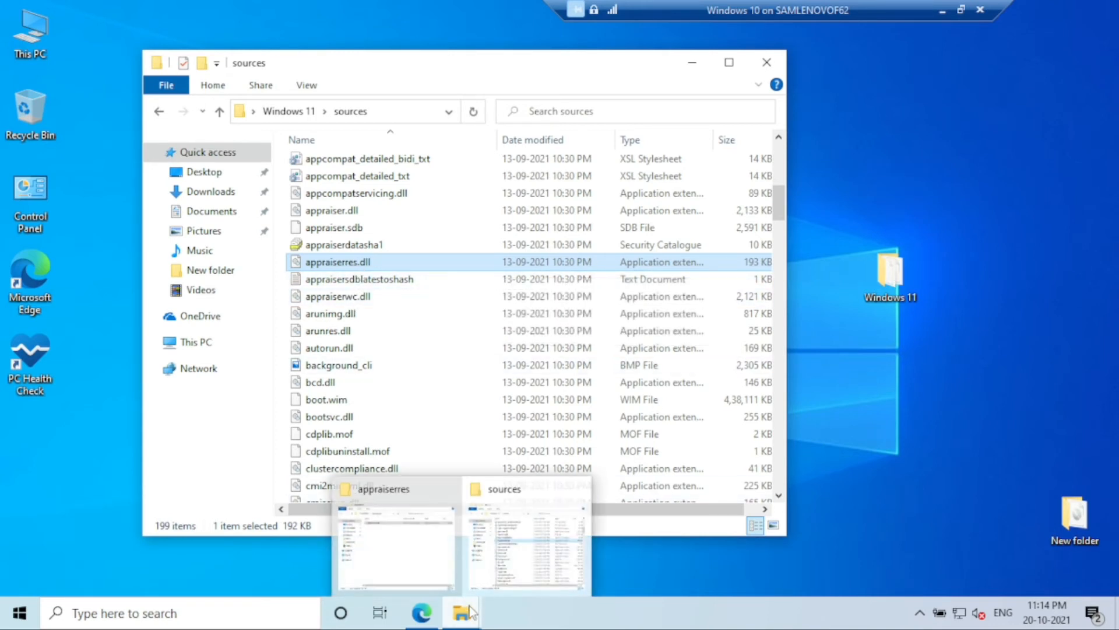
Step: Restore the extracted appraiserres folder window and copy its appraiserres.dll file
mouse_move(467, 611)
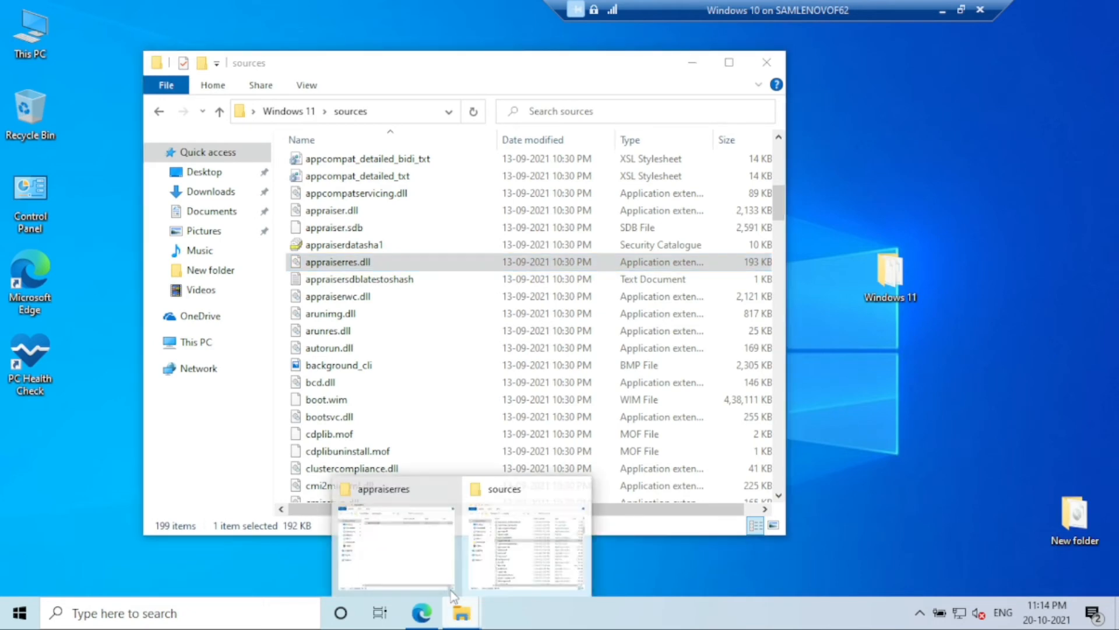
click(424, 553)
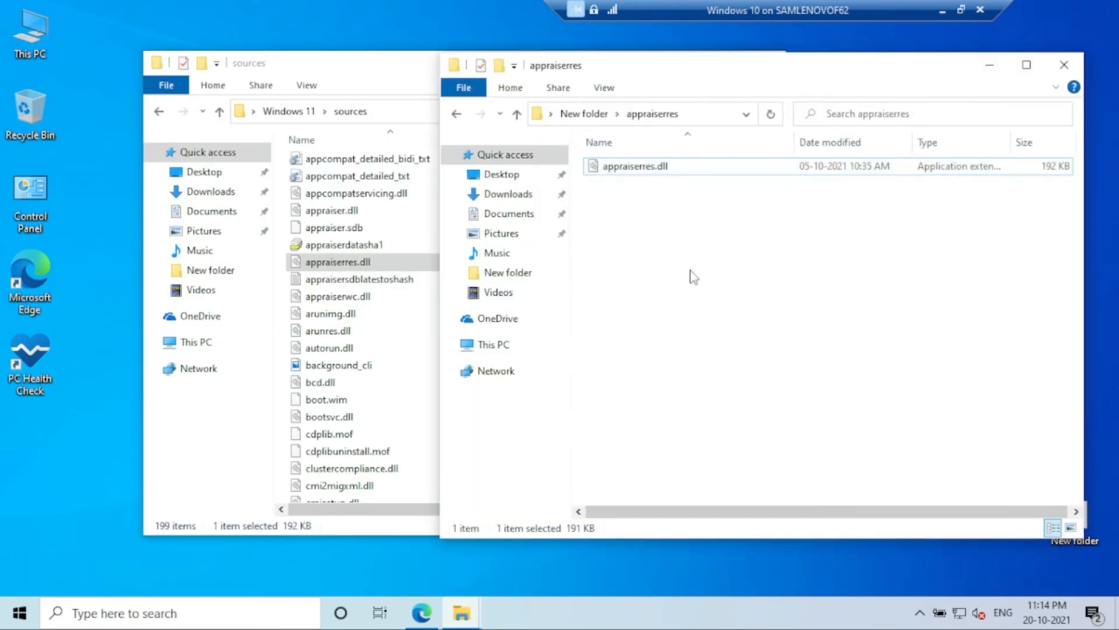
right_click(642, 169)
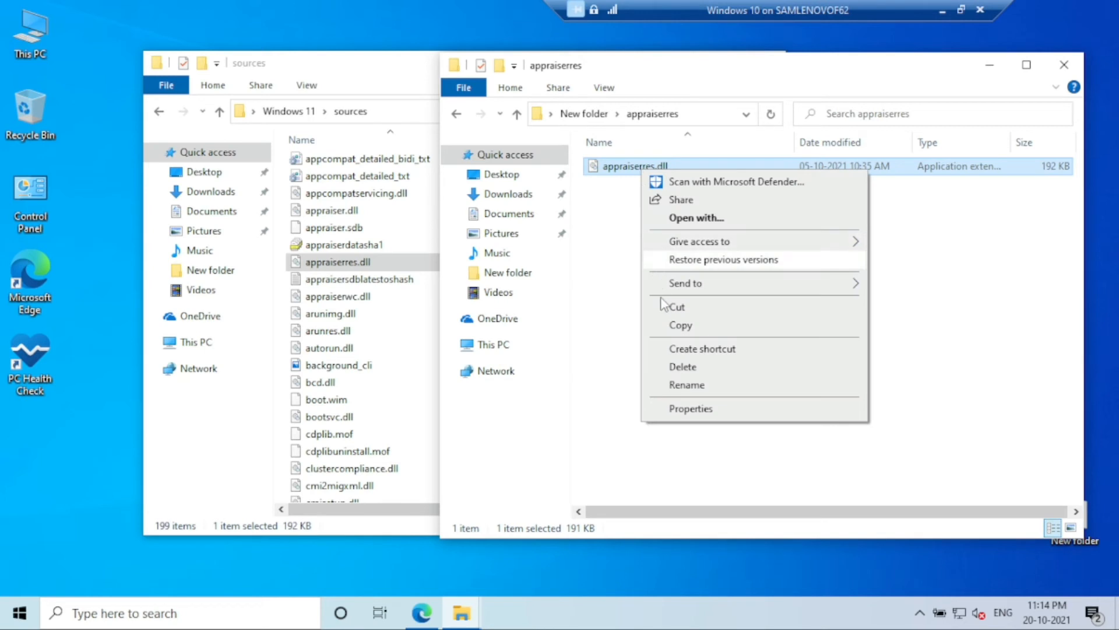
click(672, 325)
Step: Paste appraiserres.dll into the sources folder of Windows 11, replacing the existing file
click(341, 61)
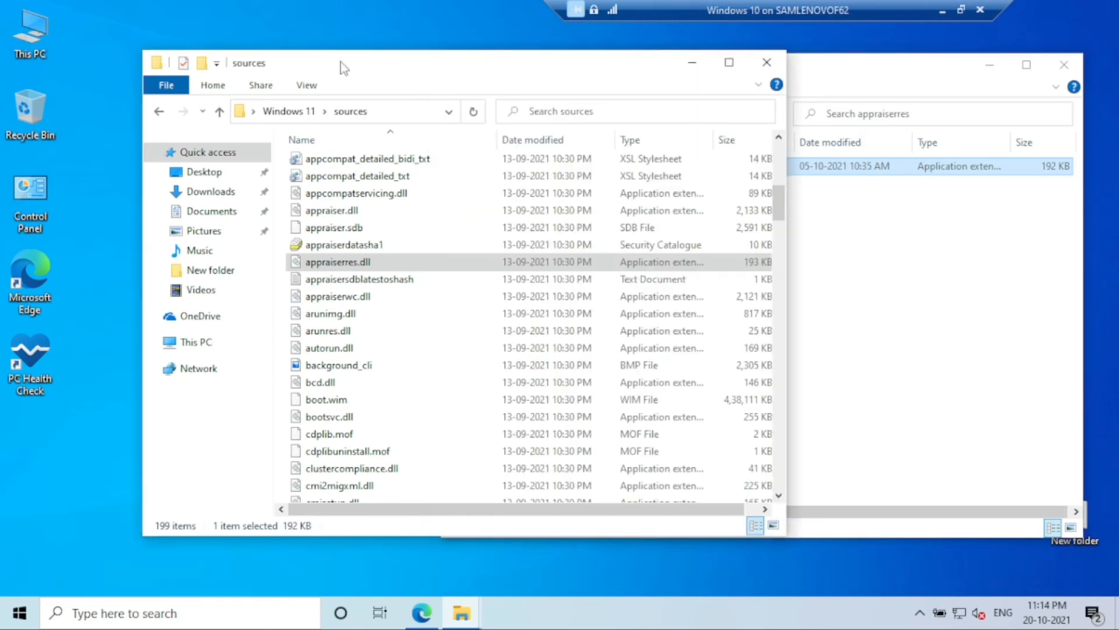
right_click(469, 236)
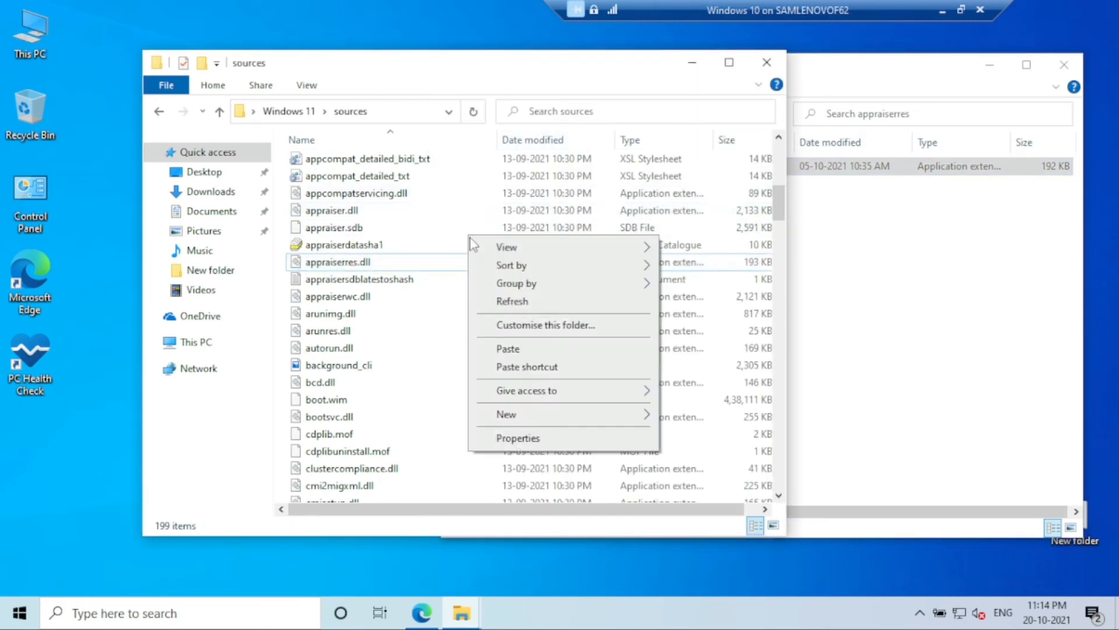
click(513, 347)
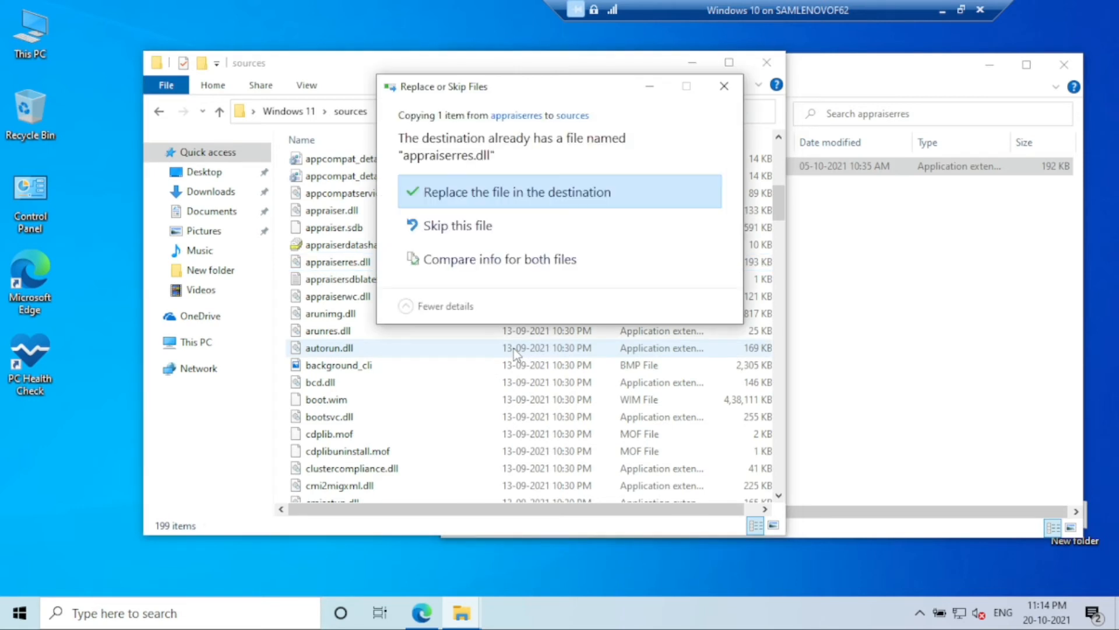
click(447, 198)
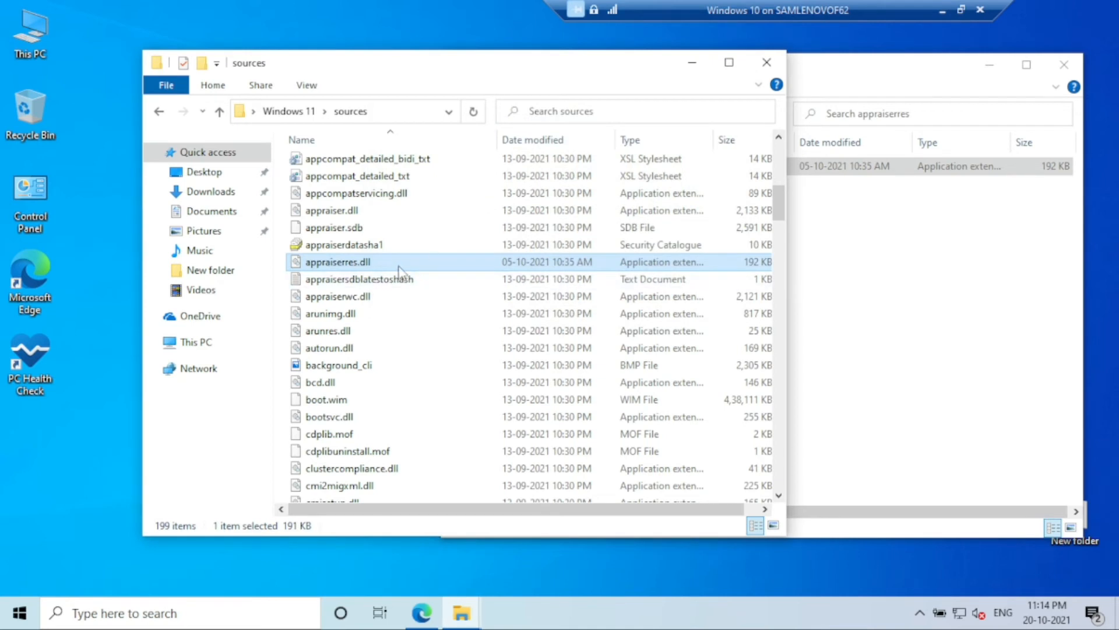
Step: Go back up to the Windows 11 folder and close the extracted appraiserres folder window
click(219, 112)
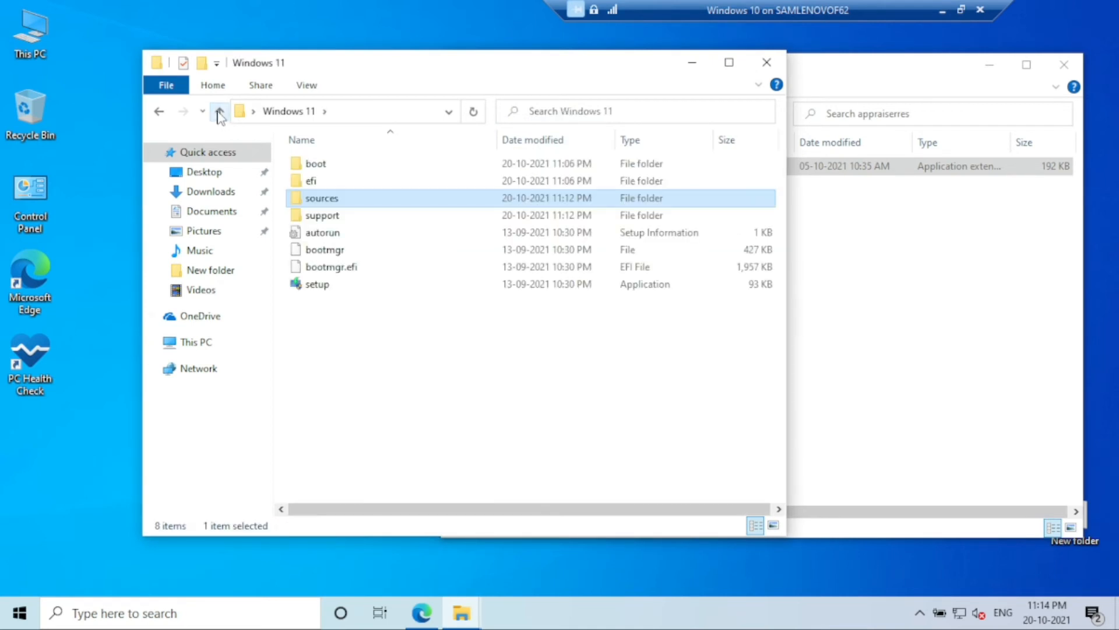
click(421, 403)
click(881, 83)
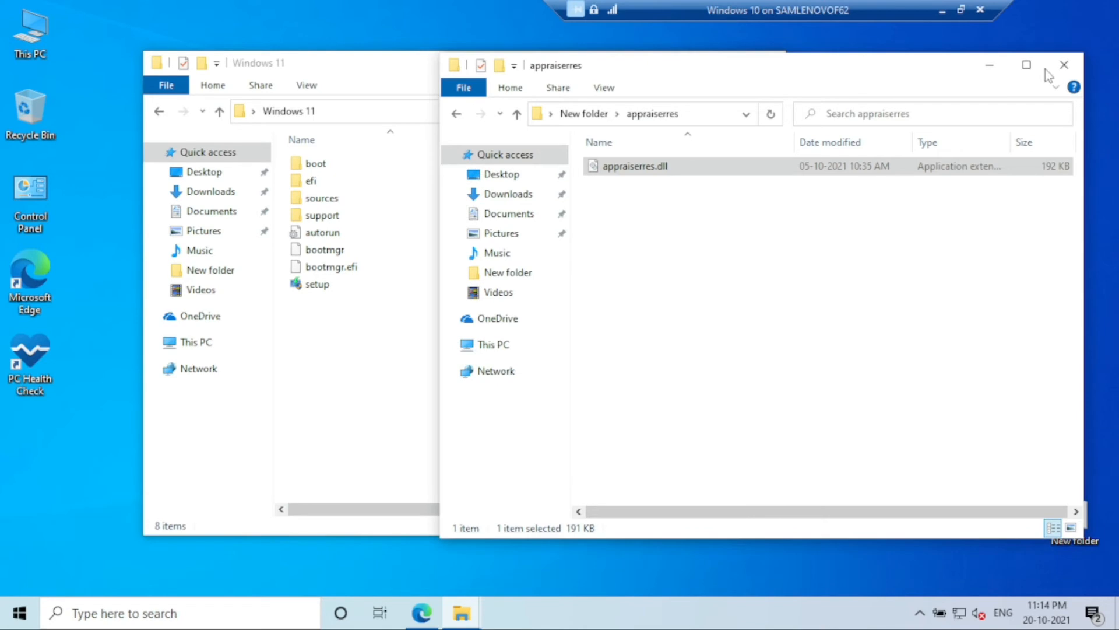
click(1045, 65)
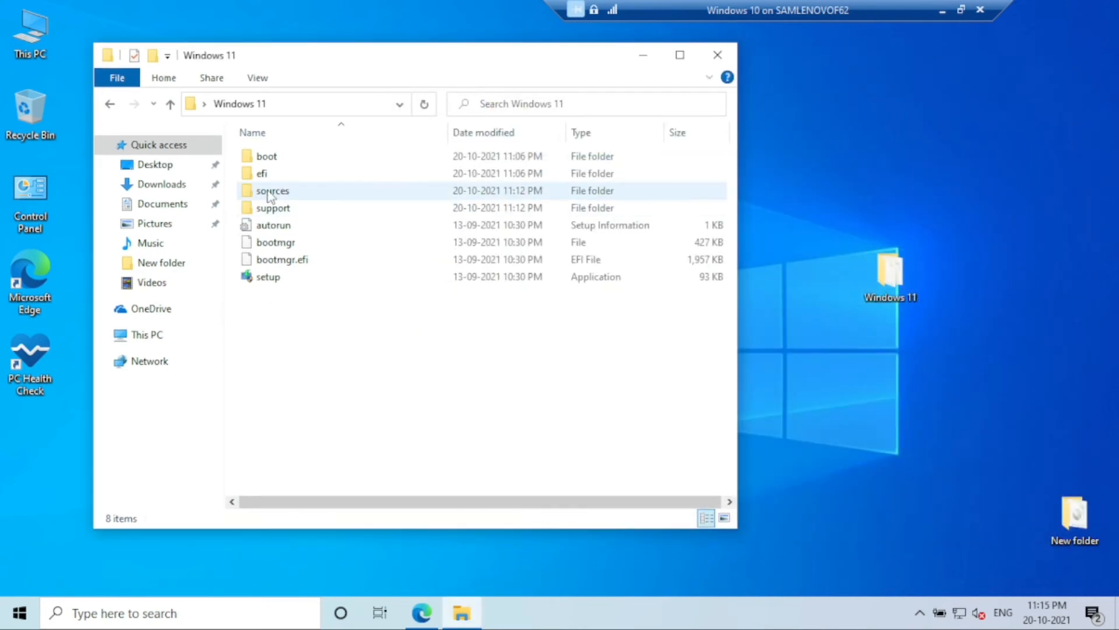
Step: Run setup from the Windows 11 folder with administrator approval, then close the folder window and place New folder beside Windows 11 on the desktop
double_click(270, 279)
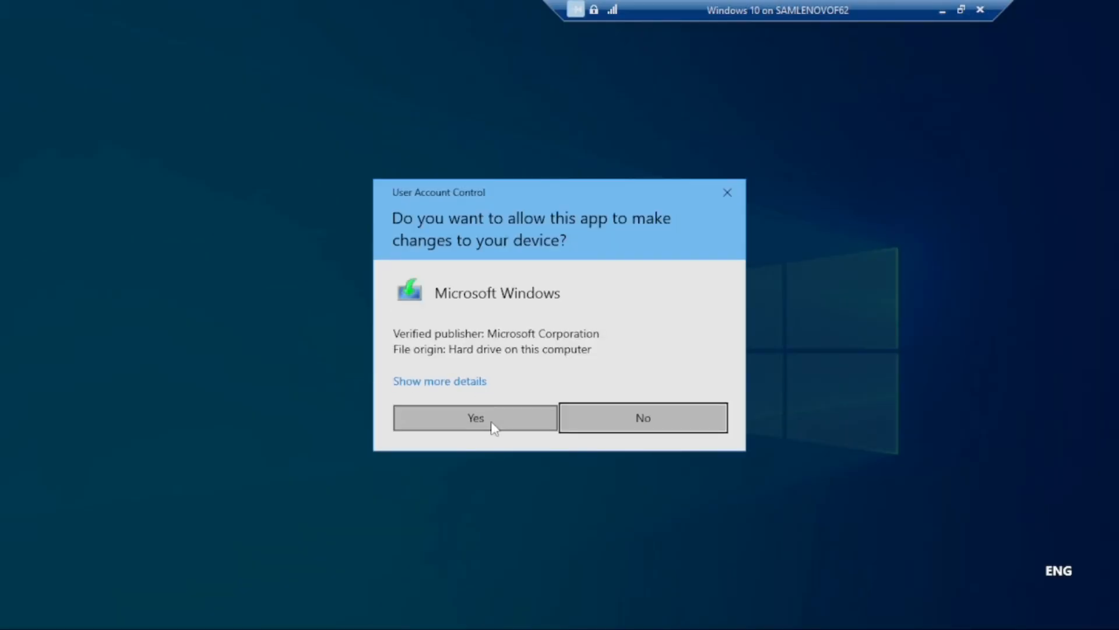
click(493, 424)
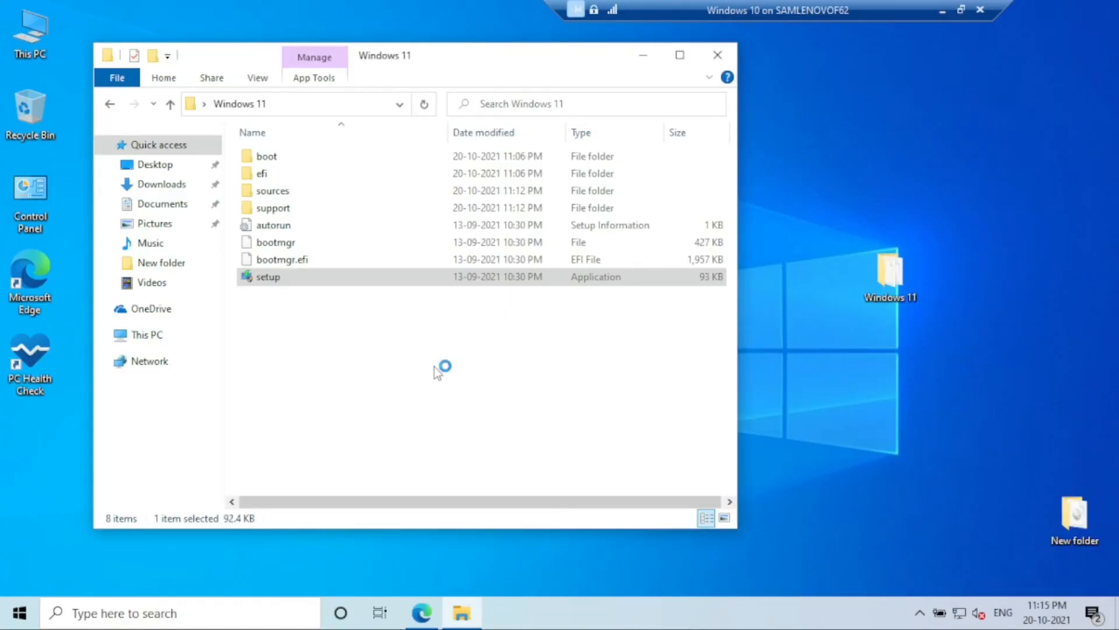
click(718, 55)
drag(1074, 519, 1013, 274)
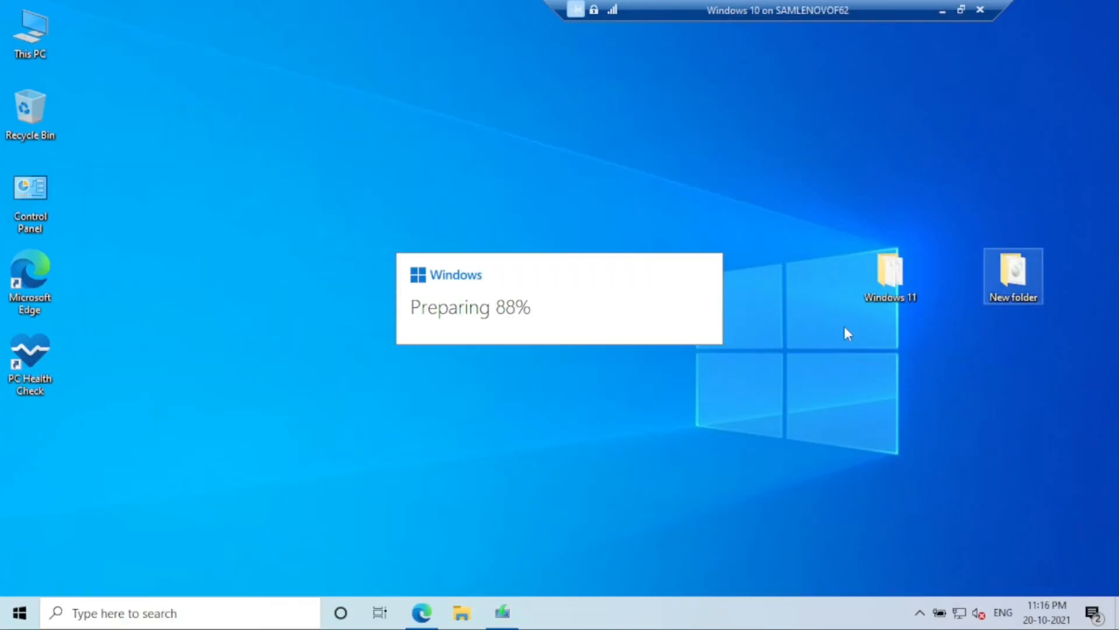
Step: Set updates, drivers and optional features to "Not at the moment" in Windows 11 Setup and accept the licence terms
click(417, 233)
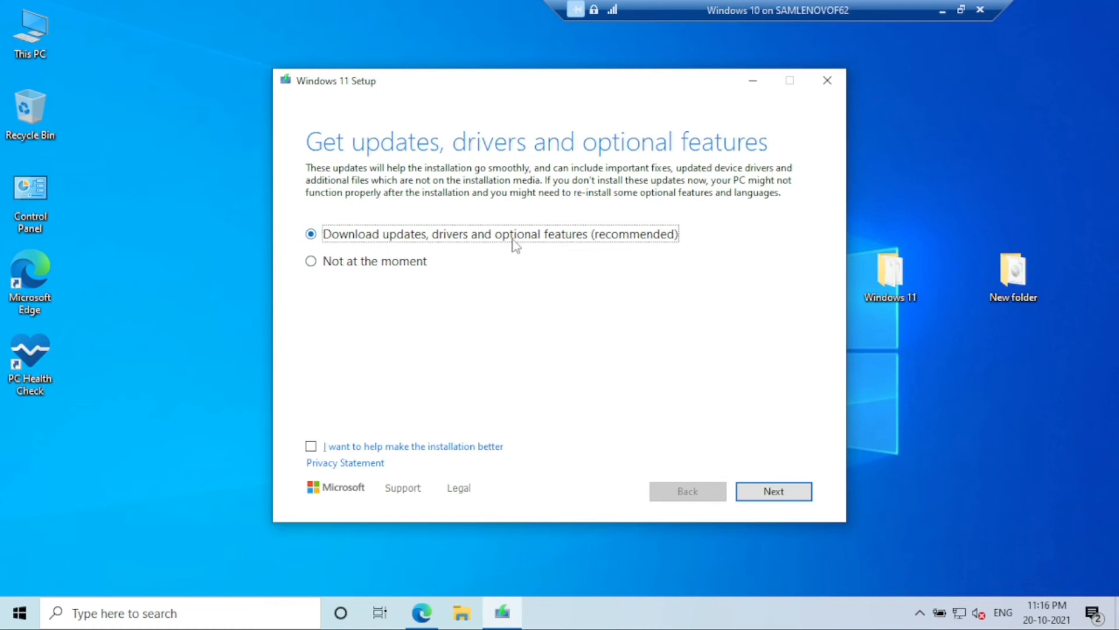
click(387, 264)
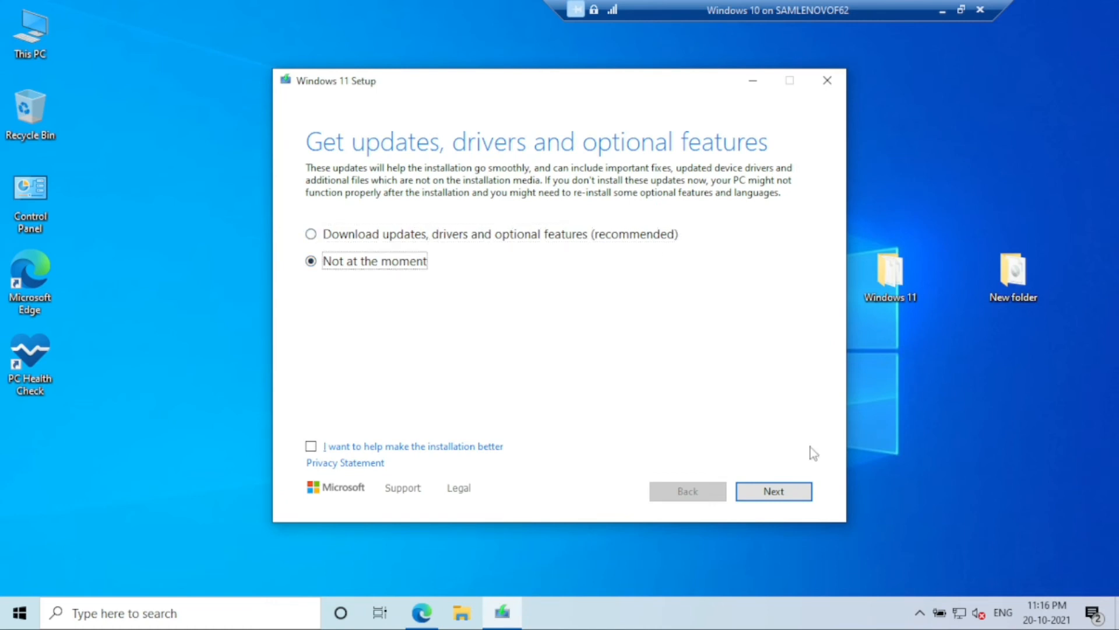
click(774, 491)
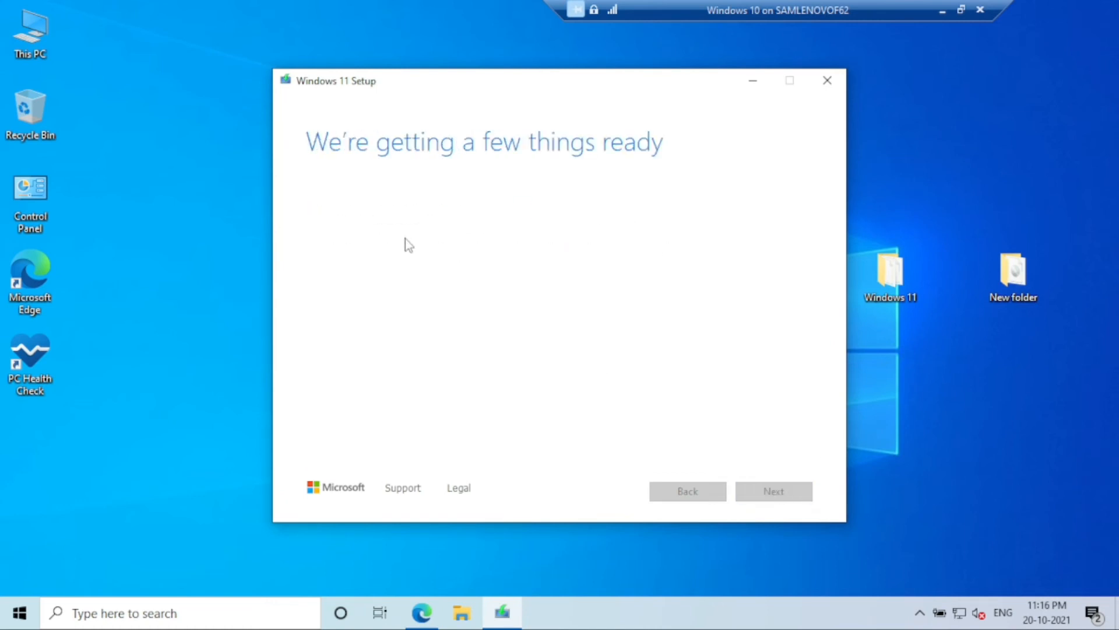
drag(443, 83, 342, 69)
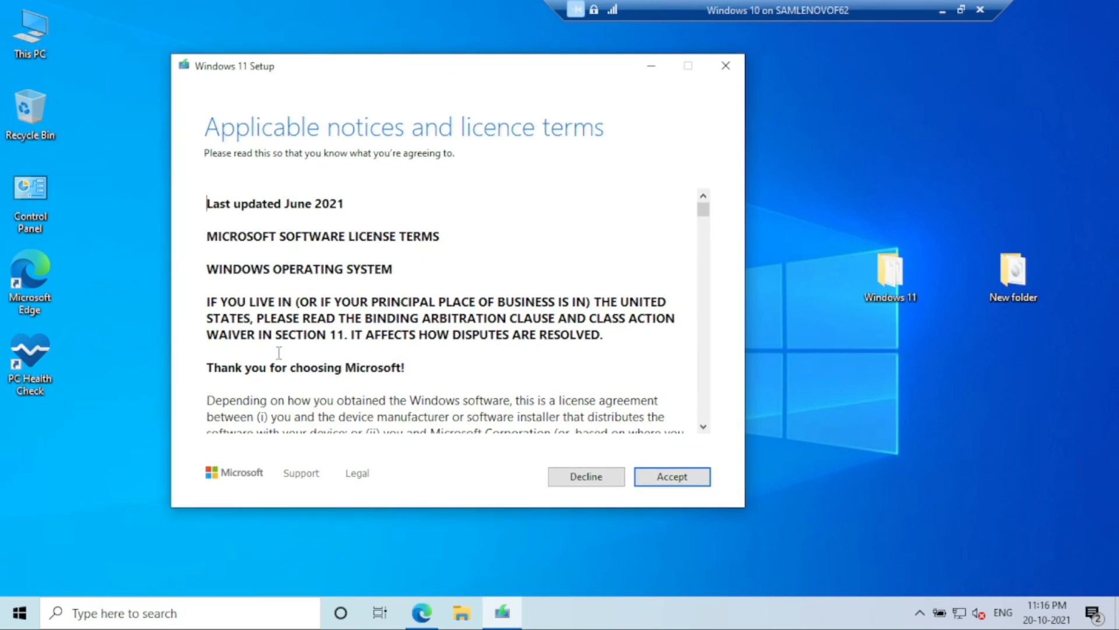
click(672, 477)
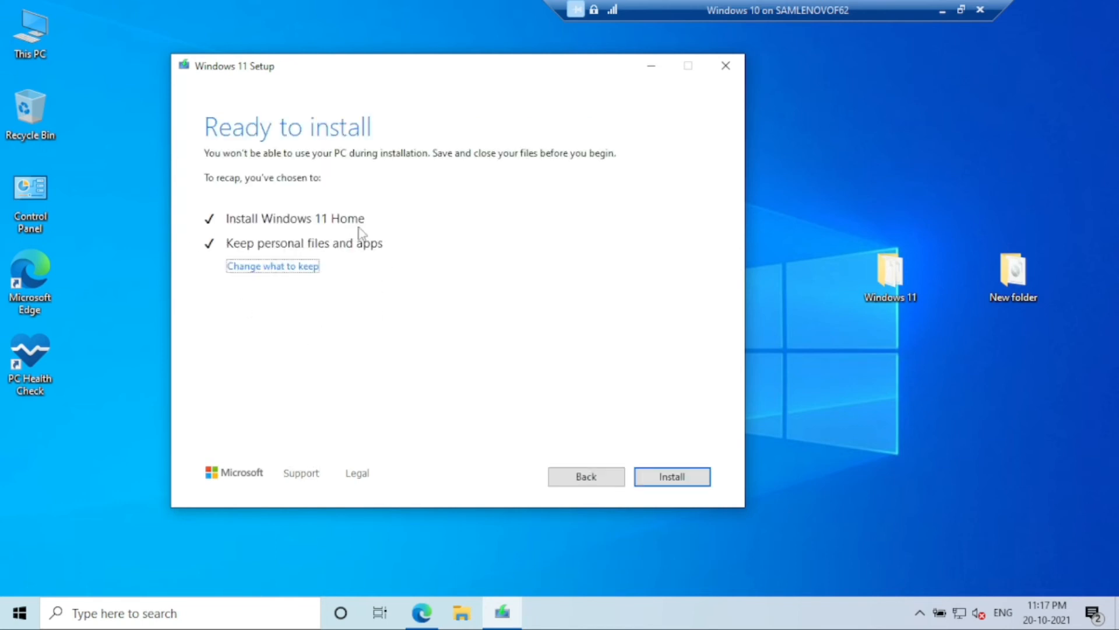
Step: Review the choice of what to keep, leave Keep personal files and apps selected, and start the Windows 11 Home installation
click(257, 268)
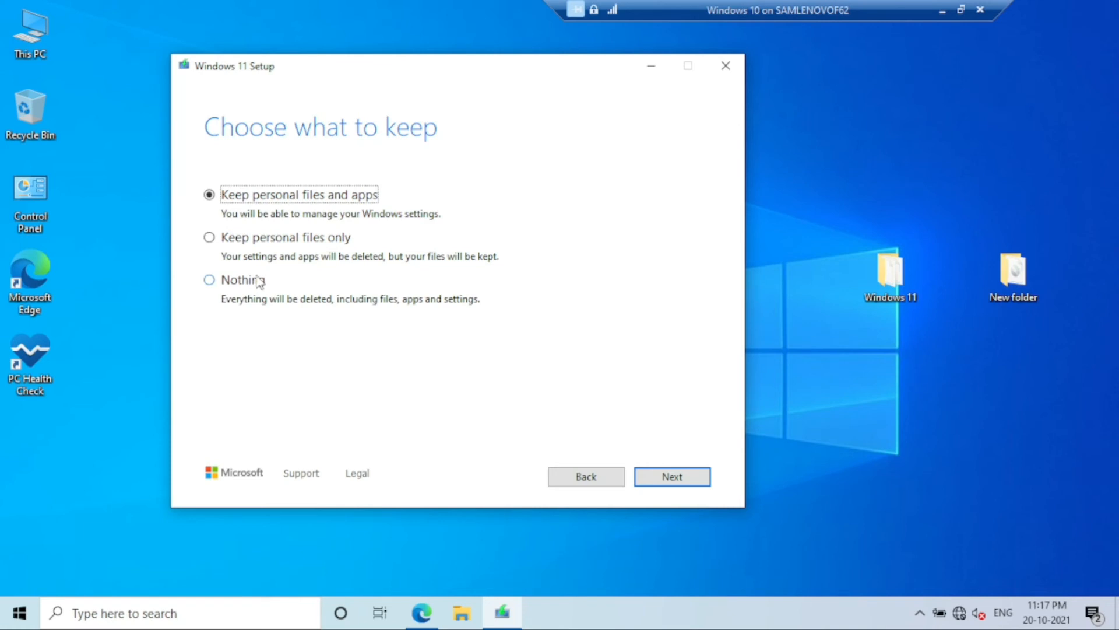
key(Return)
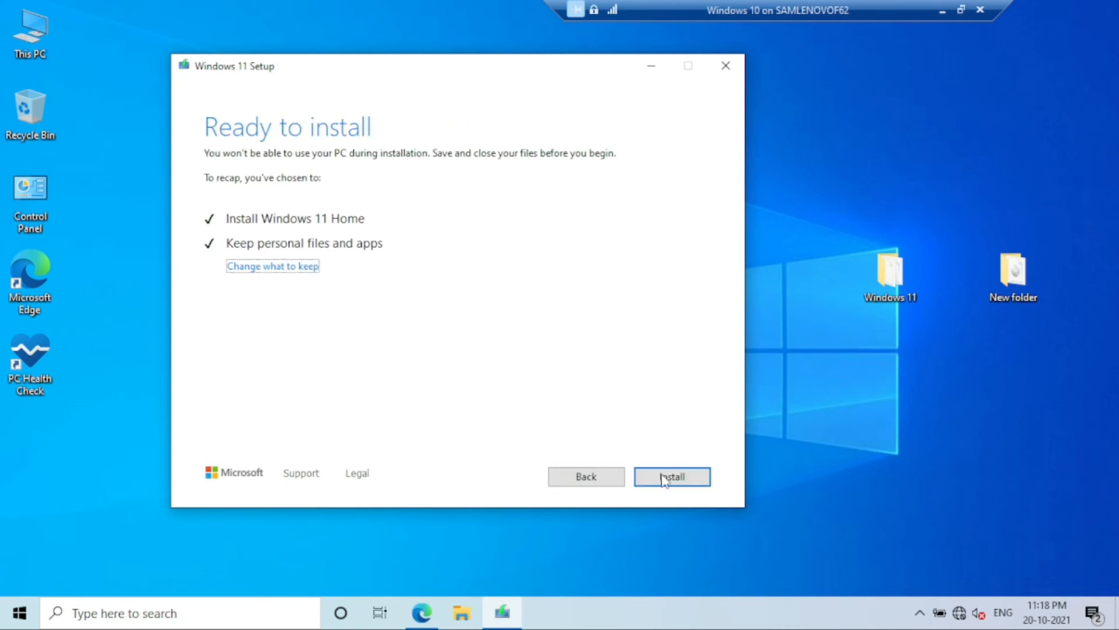
click(664, 478)
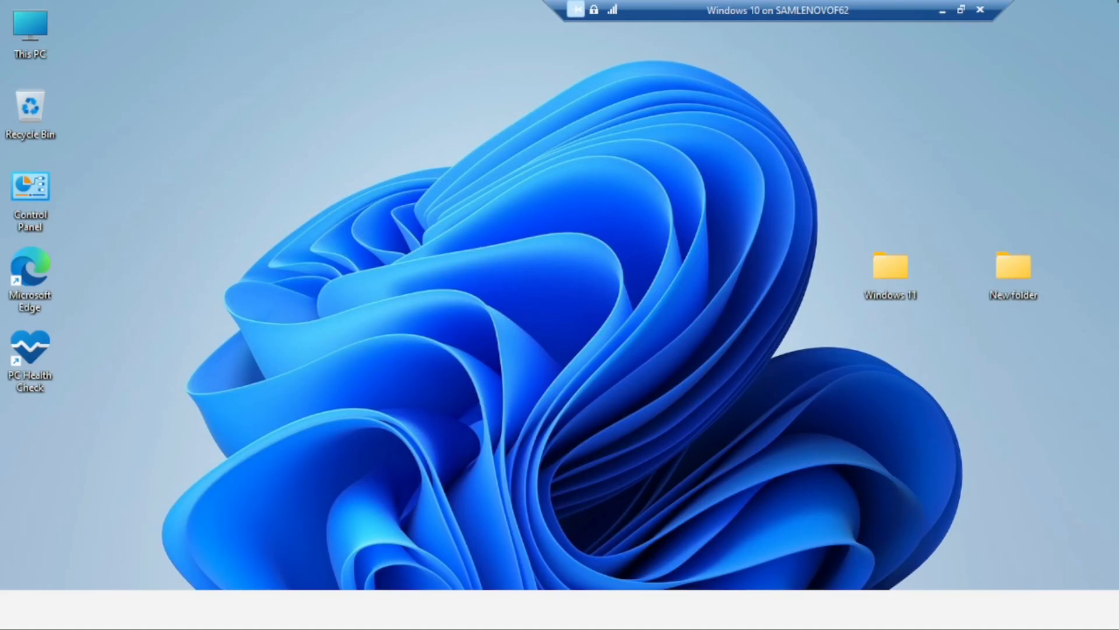
Step: View the upgraded system's Start menu and the contents of New folder, then close the folder window
key(super)
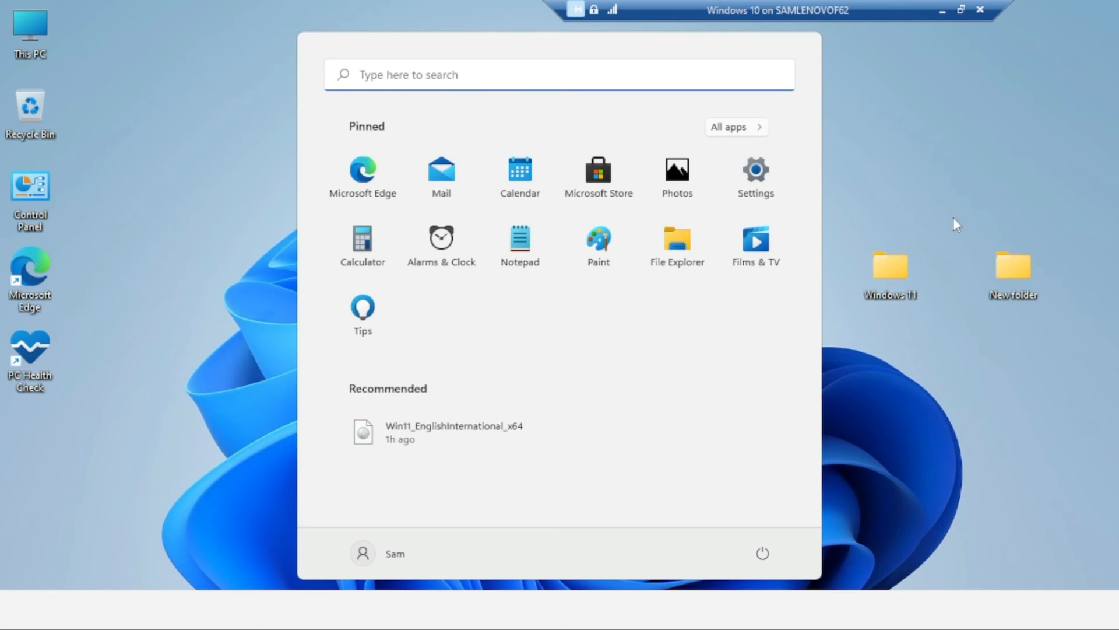
click(866, 401)
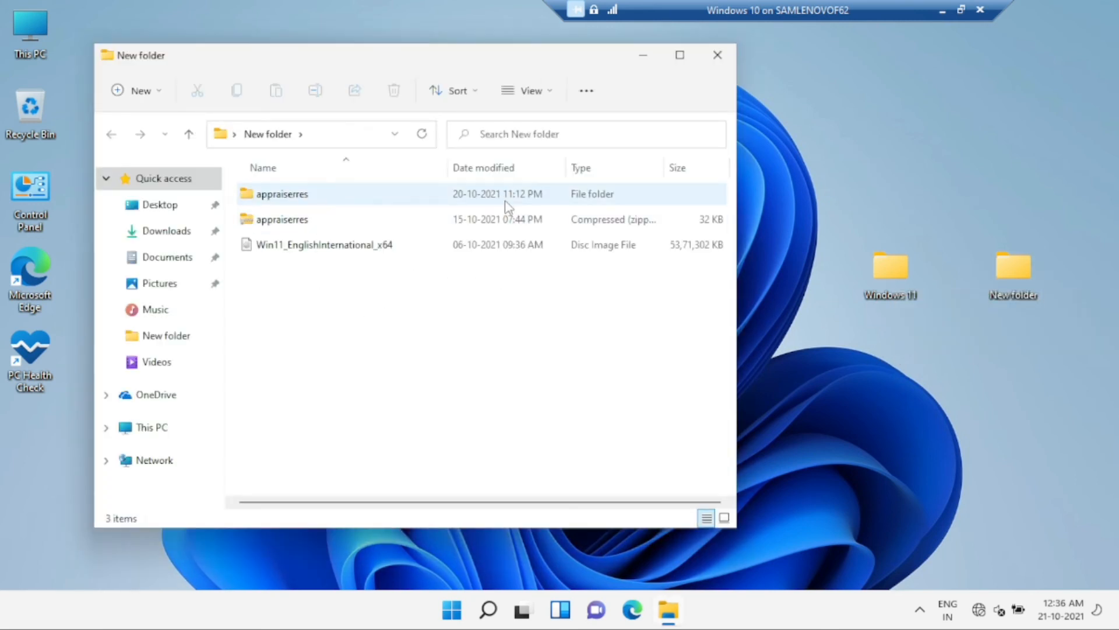
click(718, 55)
Step: Open the System page of Settings on the upgraded PC
key(super)
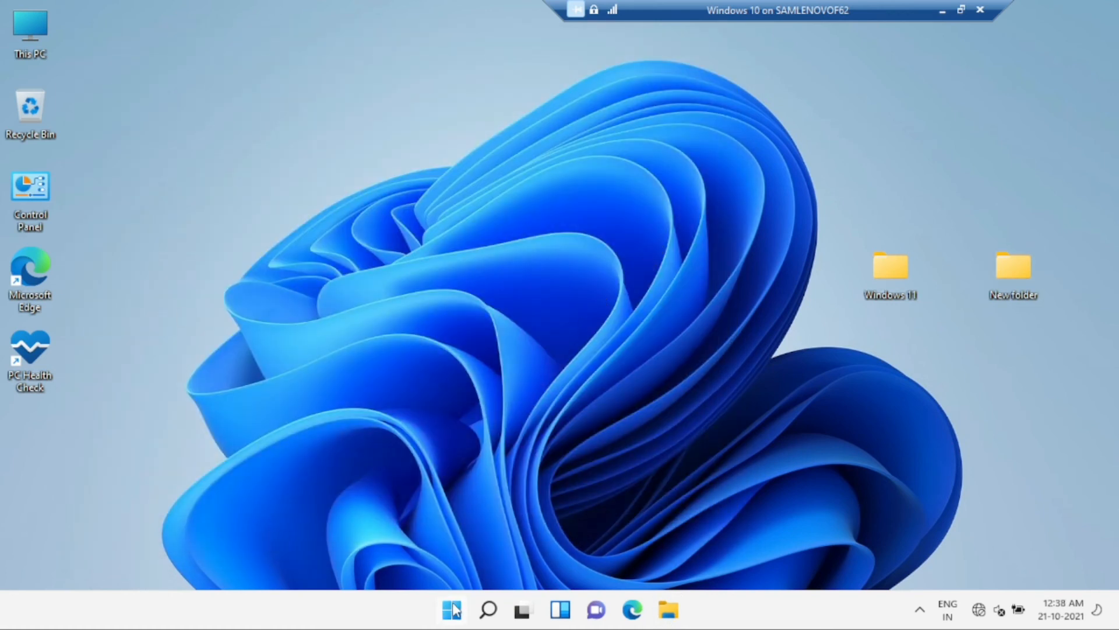
key(super+i)
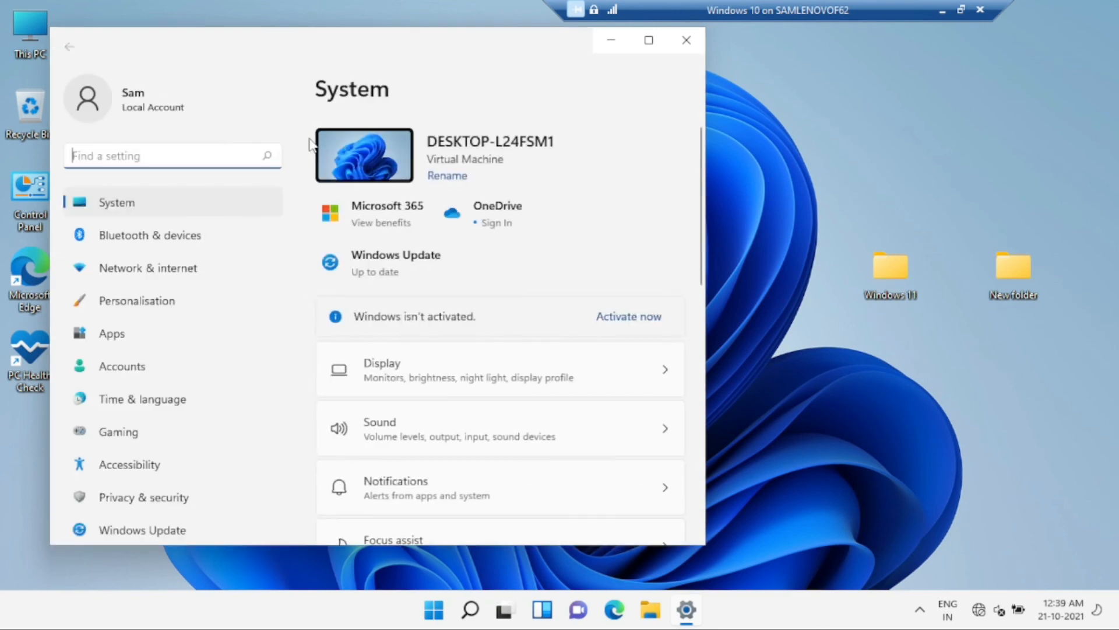
Step: Examine the device and Windows specifications on the About page in an enlarged Settings window, then close Settings
scroll(500, 309, down, 10)
click(431, 493)
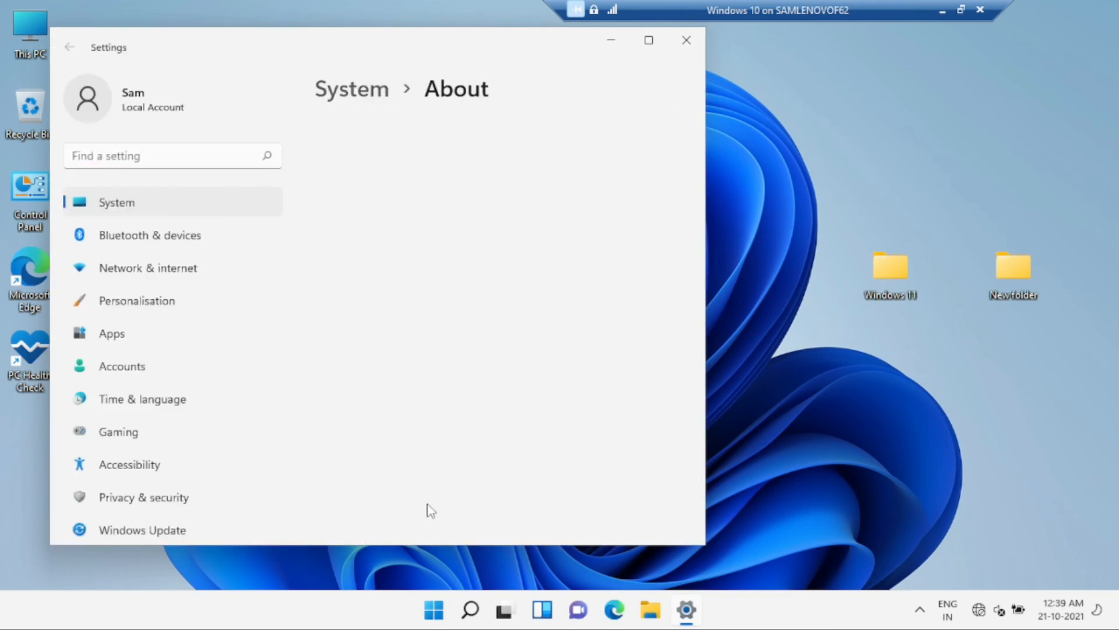
drag(707, 548, 966, 528)
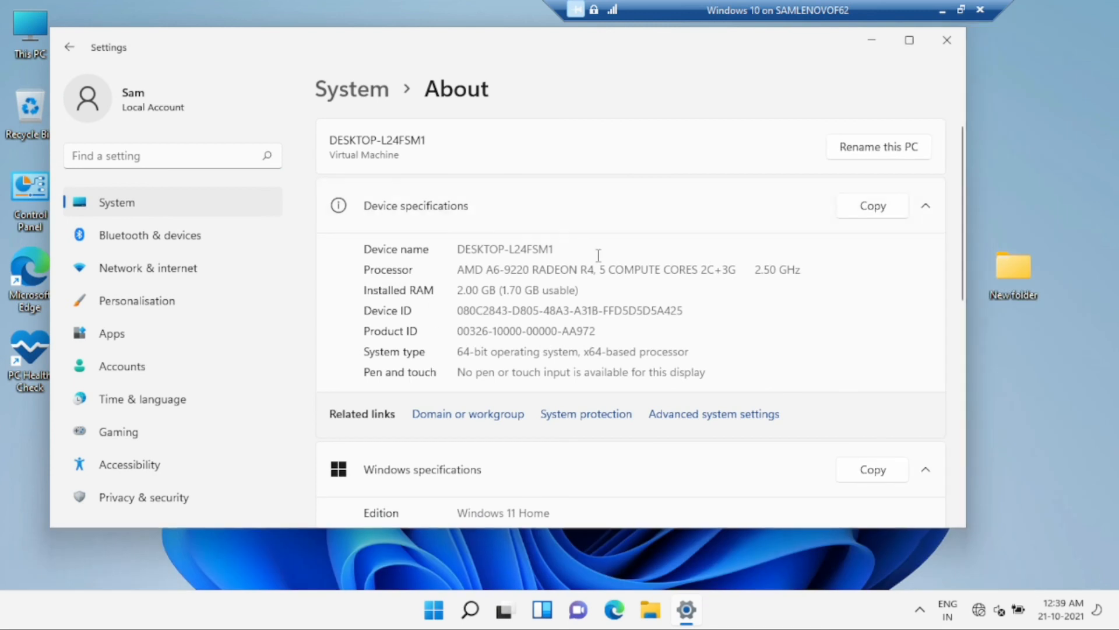
scroll(634, 326, down, 4)
drag(460, 265, 544, 309)
click(460, 271)
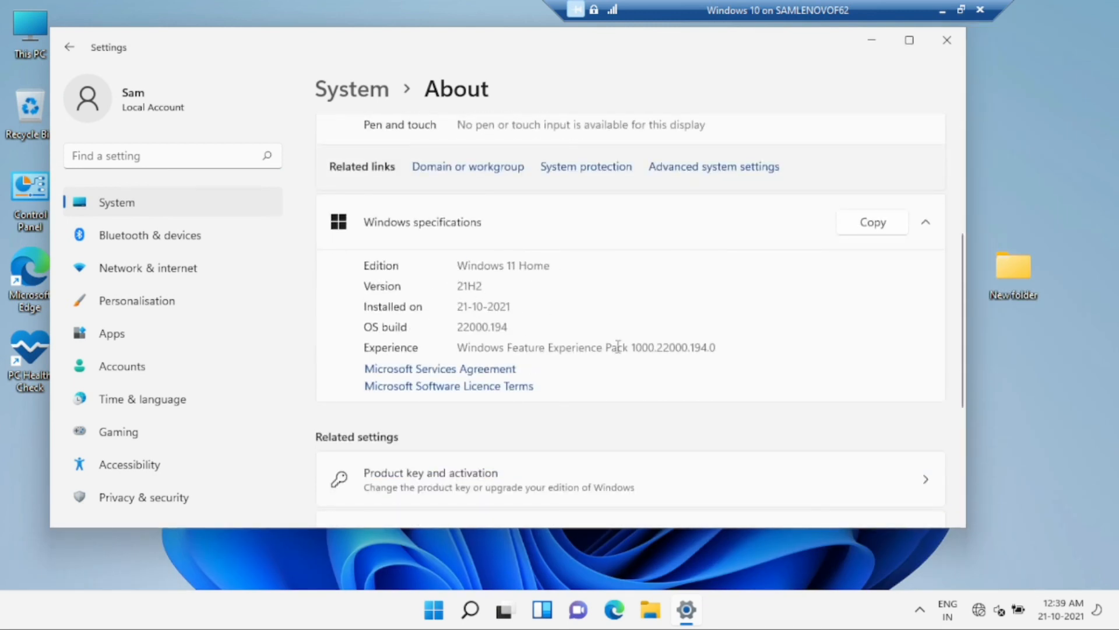
scroll(618, 347, down, 3)
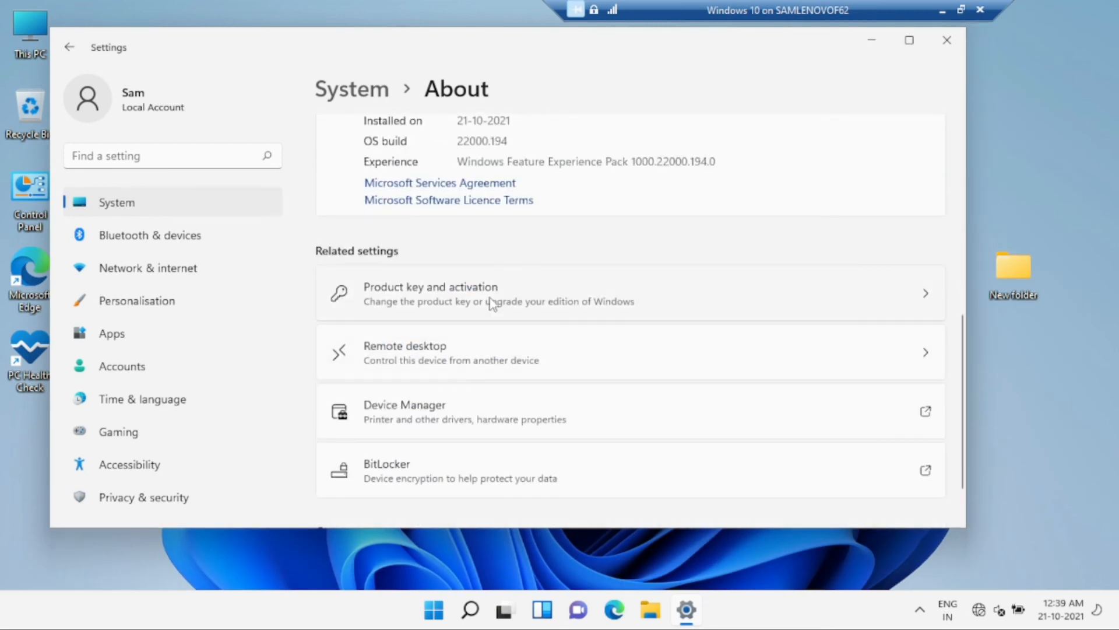
click(947, 44)
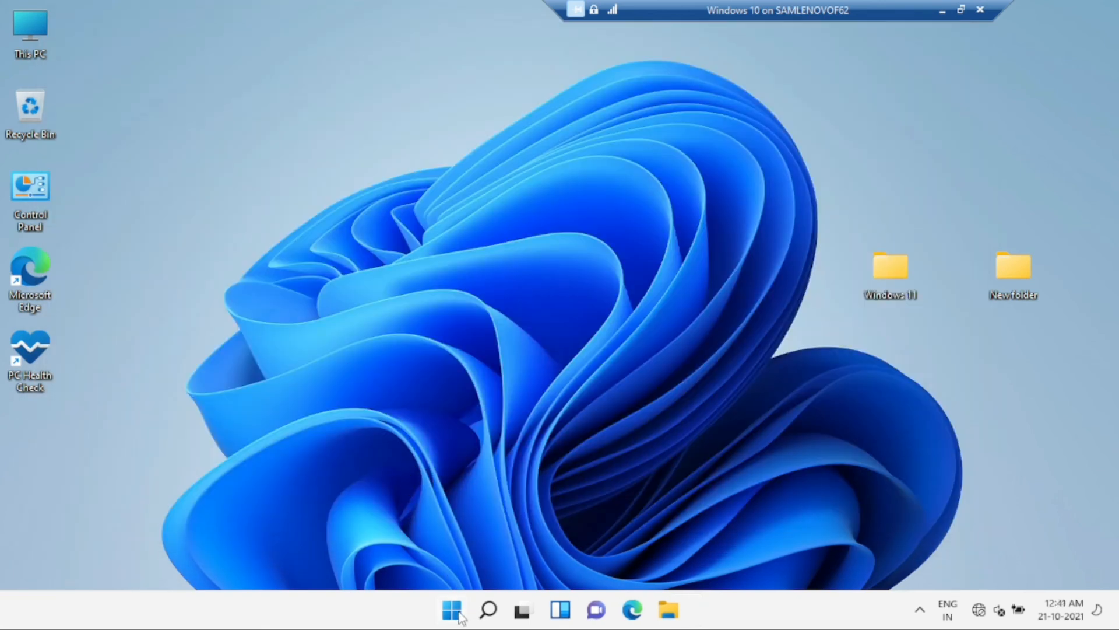
Step: Reopen Settings to examine the Recovery page's options for resetting the PC and going back to Windows 10, then close it
click(452, 610)
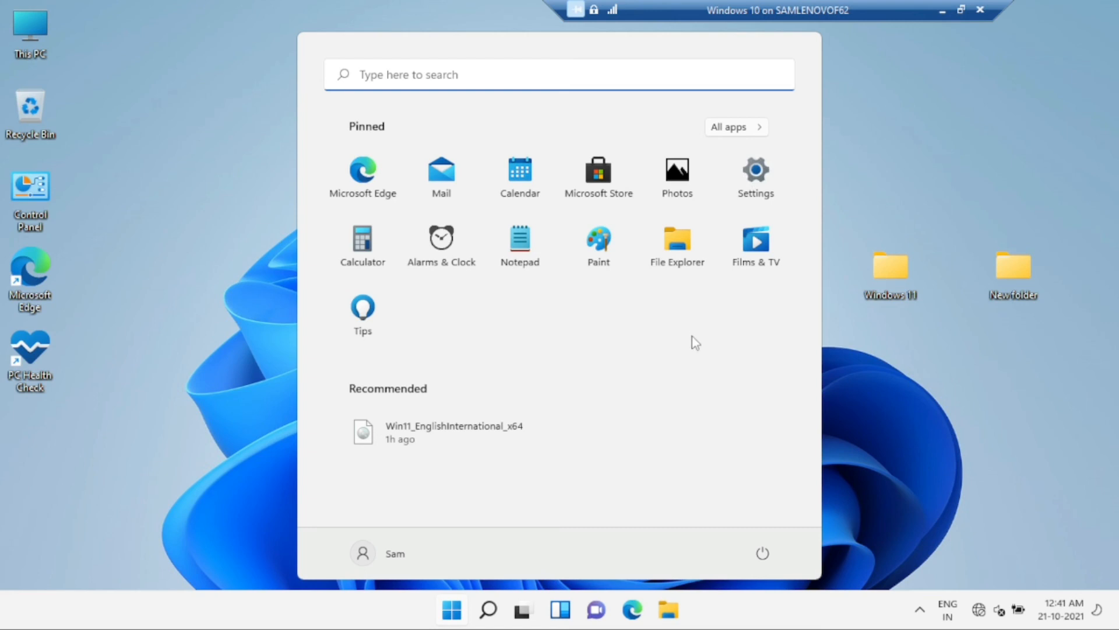
click(756, 175)
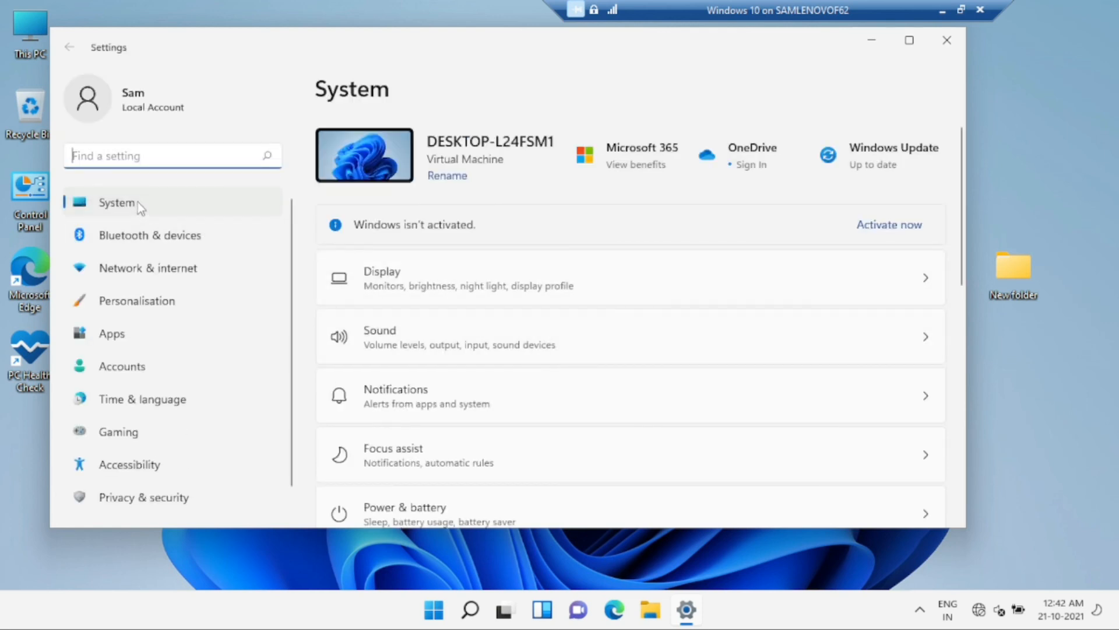
scroll(590, 324, down, 8)
scroll(590, 324, down, 2)
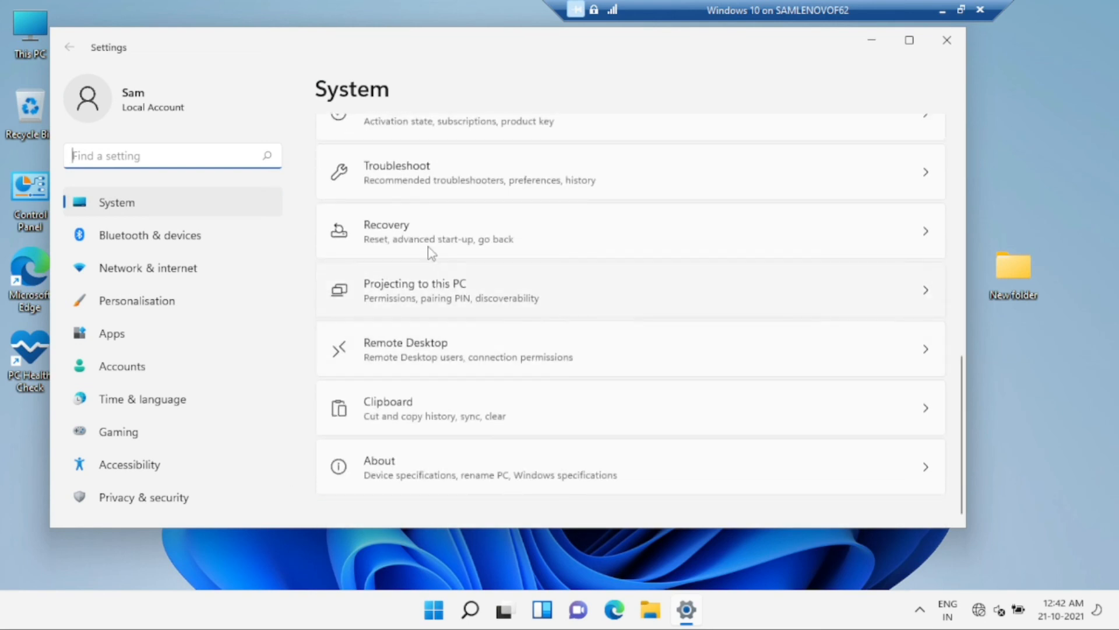
click(483, 247)
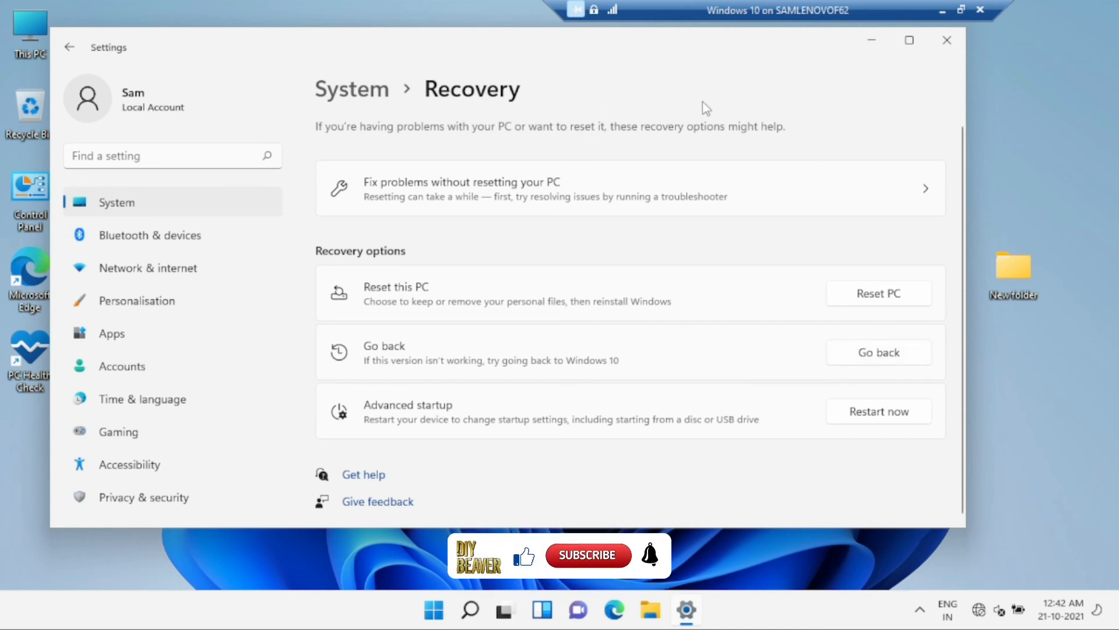
click(946, 42)
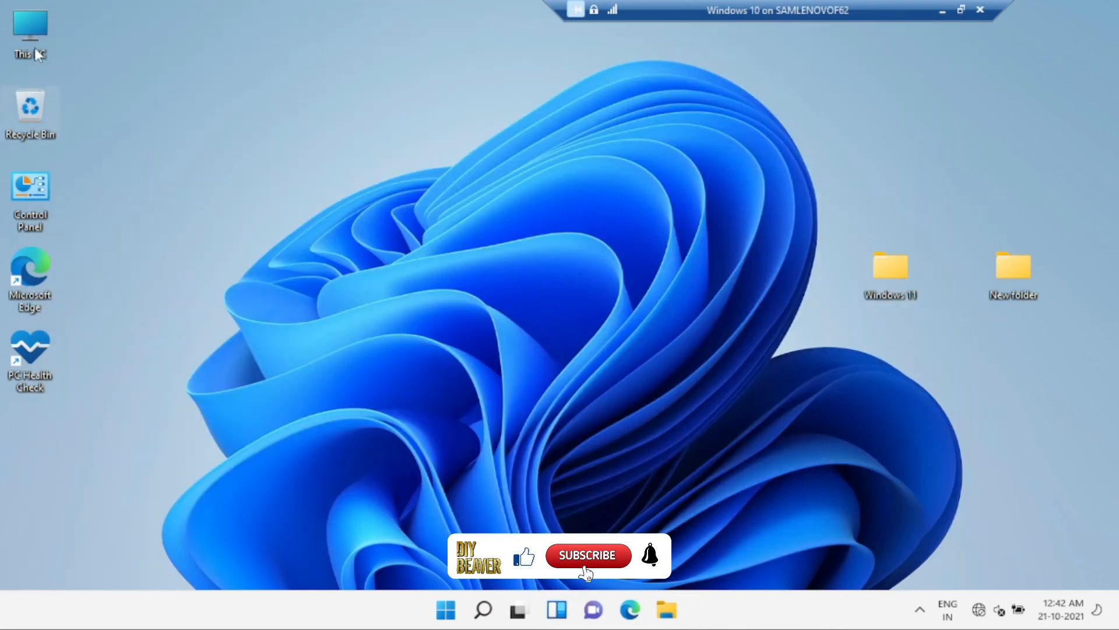
mouse_move(669, 610)
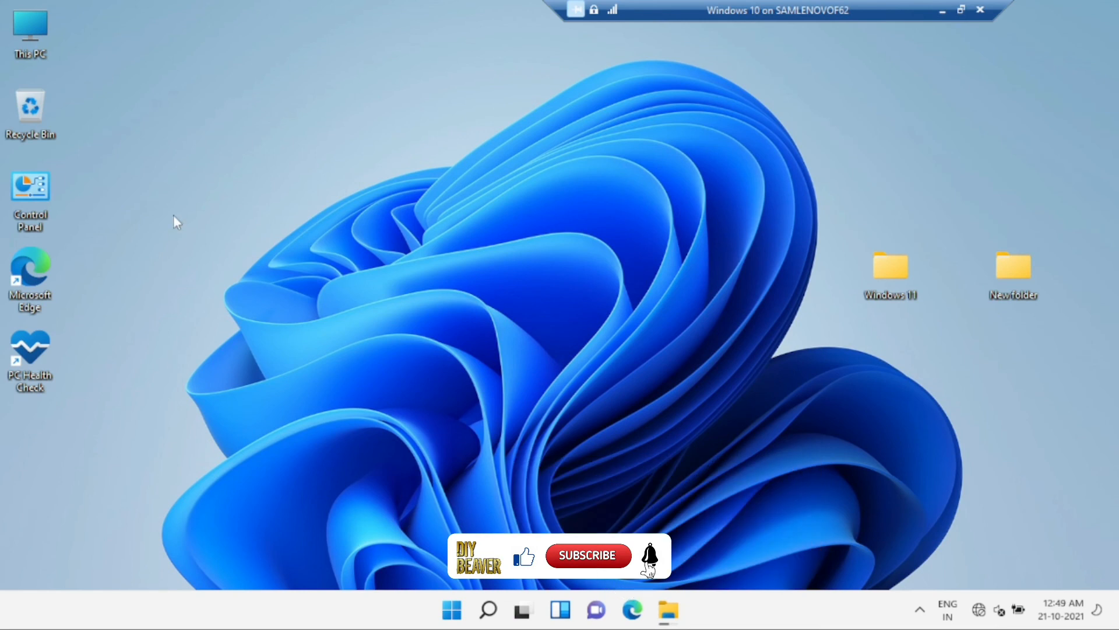
right_click(173, 214)
click(215, 292)
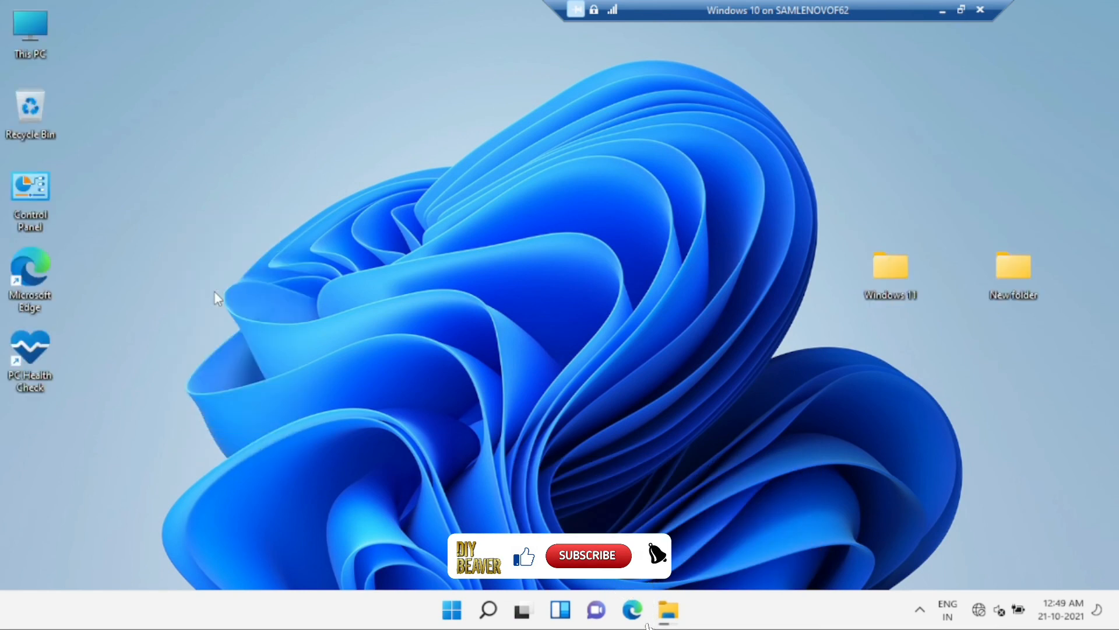